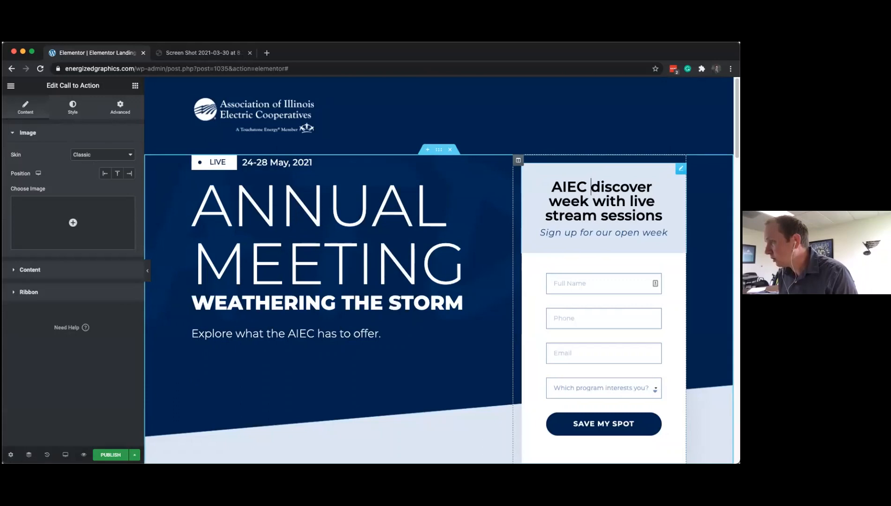
Replace the call-to-action heading above the form with "AIEC Annual Meeting with live stream sessions"
{"action": "left_click_drag", "start_coordinate": [591, 188], "coordinate": [589, 201]}
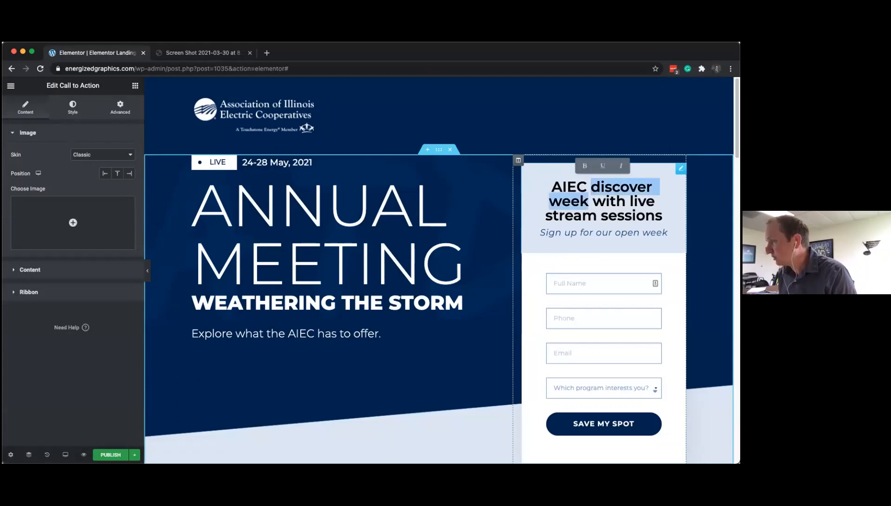
{"action": "key", "text": "super+z"}
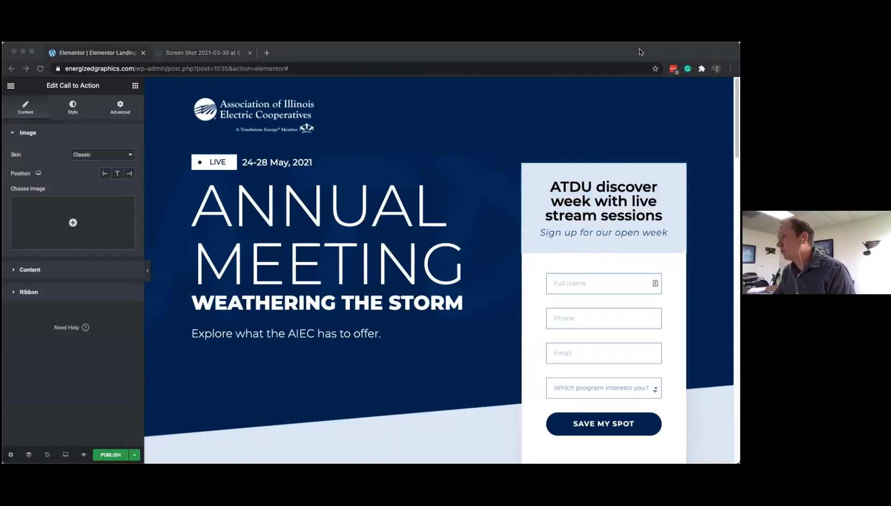
{"action": "left_click", "coordinate": [557, 202]}
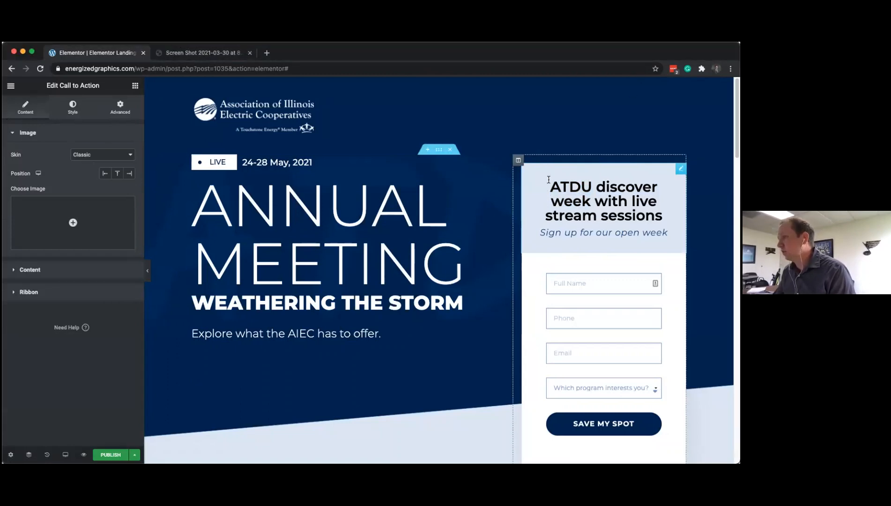
{"action": "triple_click", "coordinate": [649, 210]}
{"action": "type", "text": "AIE"}
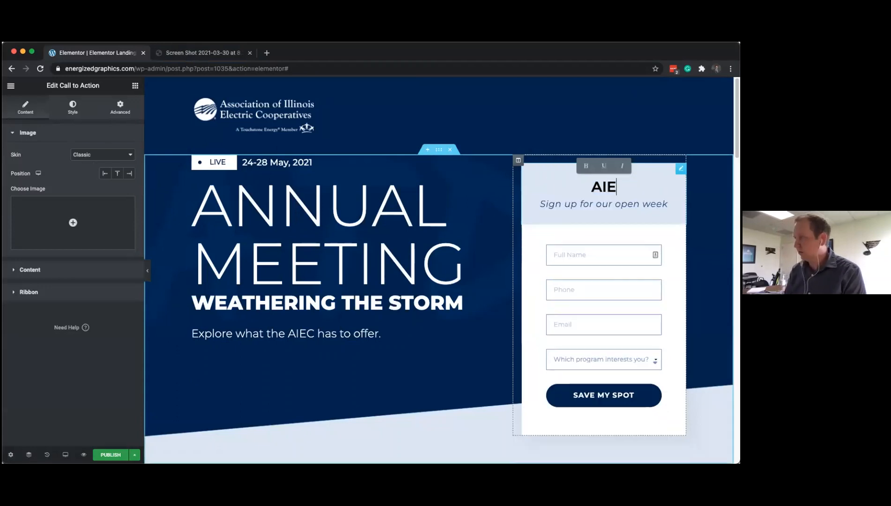
{"action": "type", "text": "C Annual meet"}
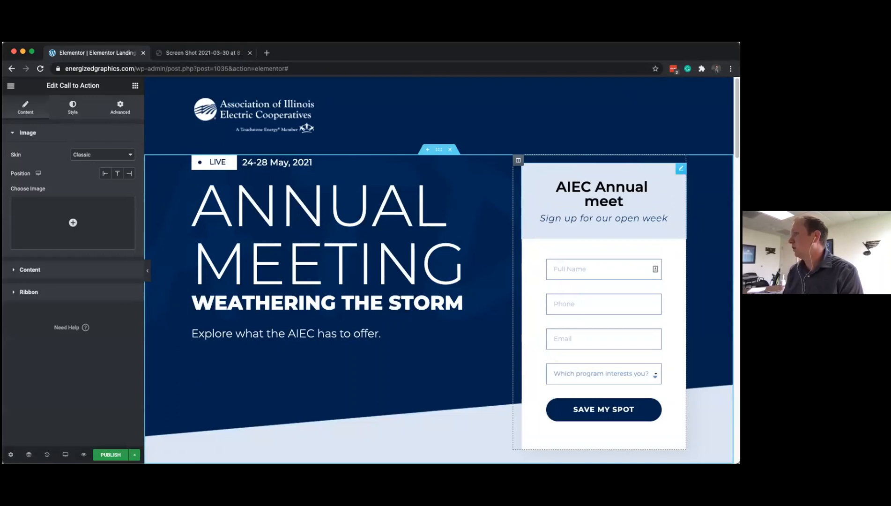
{"action": "key", "text": "BackSpace"}
{"action": "key", "text": "BackSpace"}
{"action": "key", "text": "BackSpace"}
{"action": "key", "text": "BackSpace"}
{"action": "type", "text": "E"}
{"action": "key", "text": "BackSpace"}
{"action": "type", "text": "Meeting withd l"}
{"action": "key", "text": "BackSpace"}
{"action": "key", "text": "BackSpace"}
{"action": "key", "text": "BackSpace"}
{"action": "key", "text": "BackSpace"}
{"action": "type", "text": "h live steram"}
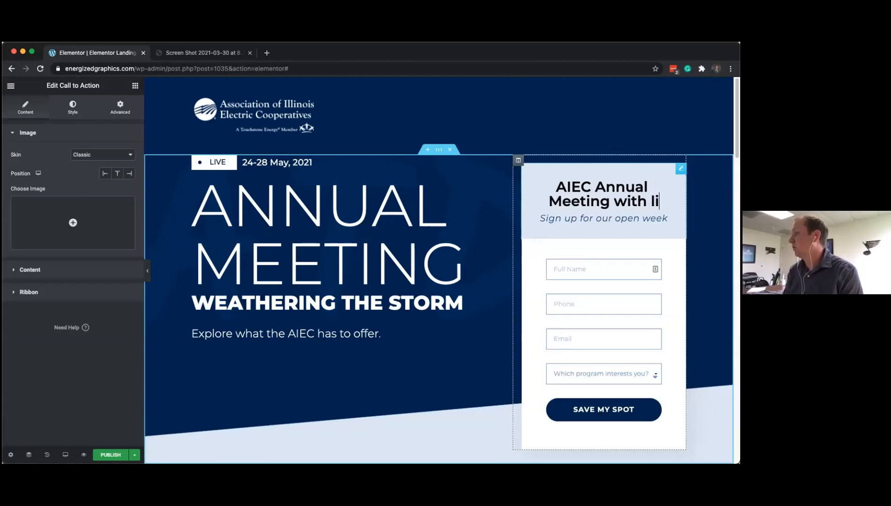
{"action": "key", "text": "BackSpace"}
{"action": "key", "text": "BackSpace"}
{"action": "key", "text": "BackSpace"}
{"action": "key", "text": "BackSpace"}
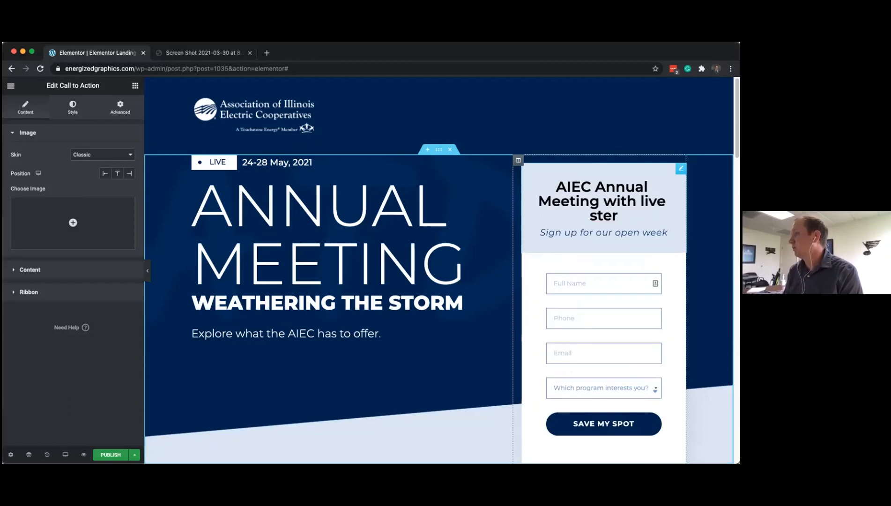
{"action": "type", "text": "ream s"}
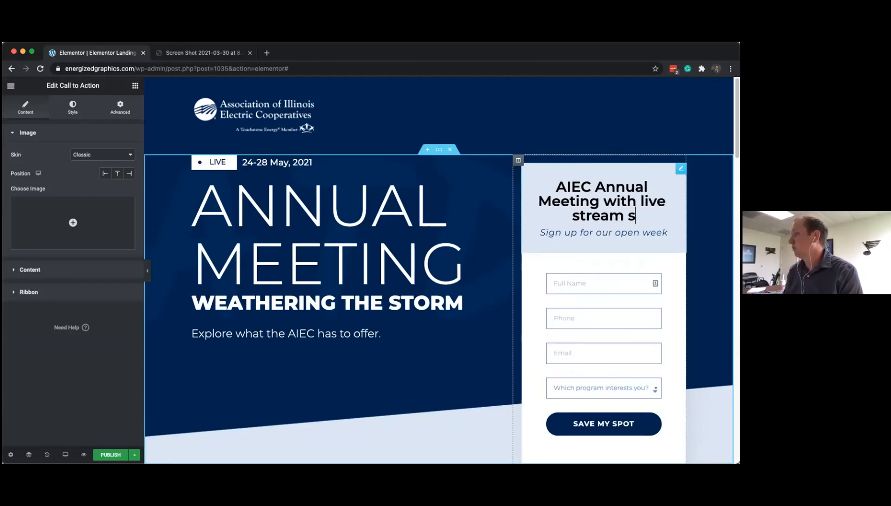
{"action": "type", "text": "essions"}
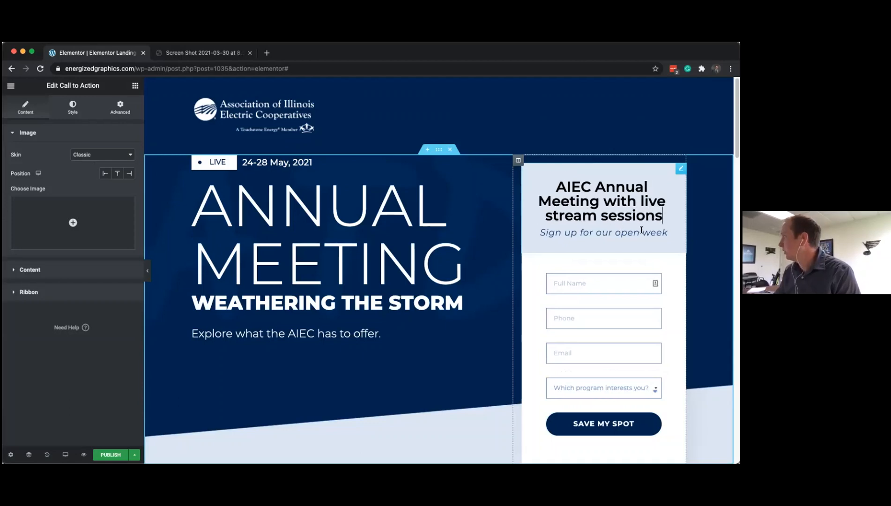
Change the italic line beneath the call-to-action heading to "Sign up to attend"
{"action": "left_click", "coordinate": [599, 233]}
{"action": "double_click", "coordinate": [602, 233]}
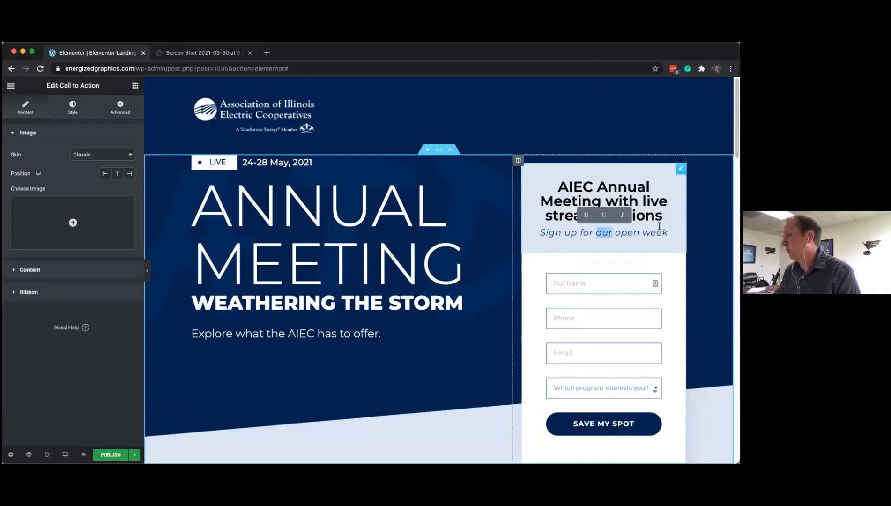
{"action": "left_click", "coordinate": [667, 233], "text": "shift"}
{"action": "type", "text": "to attend"}
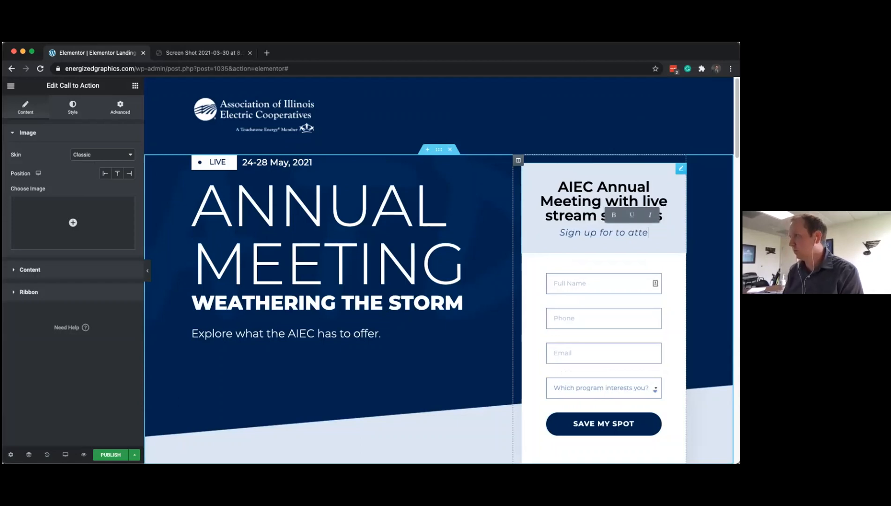
{"action": "double_click", "coordinate": [600, 233]}
{"action": "key", "text": "BackSpace"}
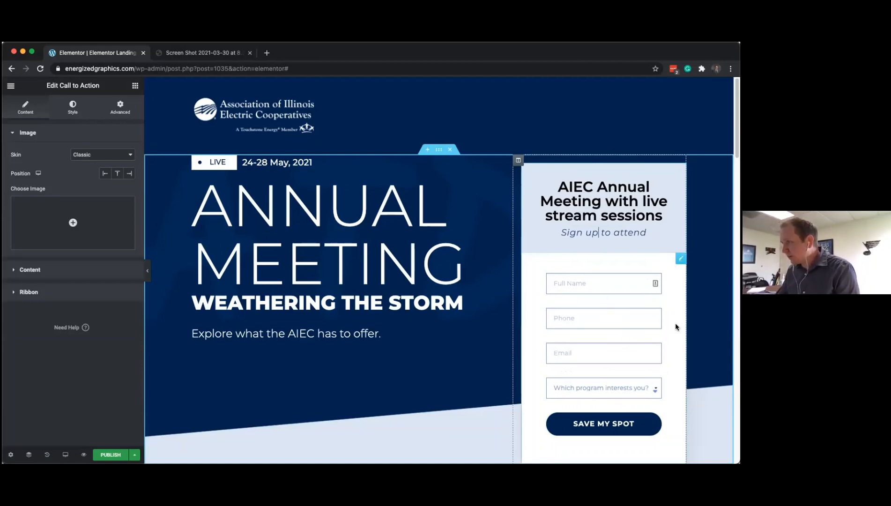
Set the normal background color of the registration form's submit button to the global color Yellow
{"action": "scroll", "coordinate": [676, 325], "scroll_direction": "down", "scroll_amount": 2}
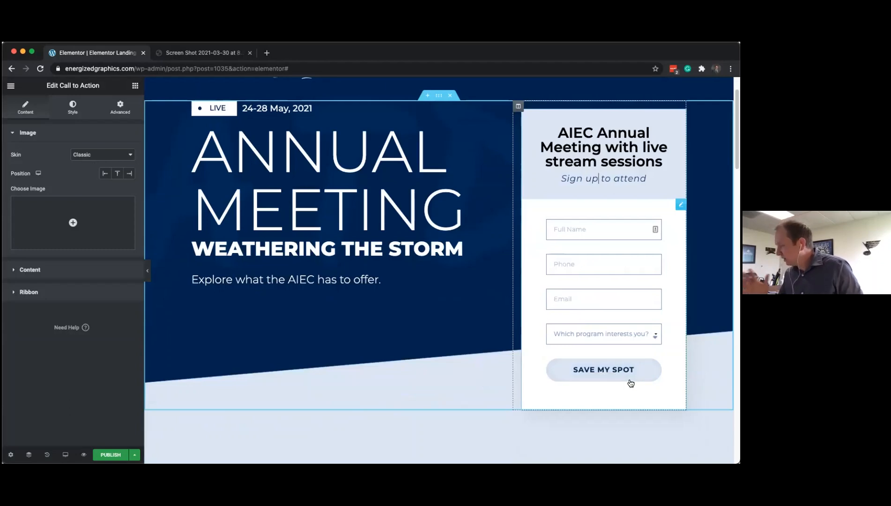
{"action": "left_click", "coordinate": [681, 205]}
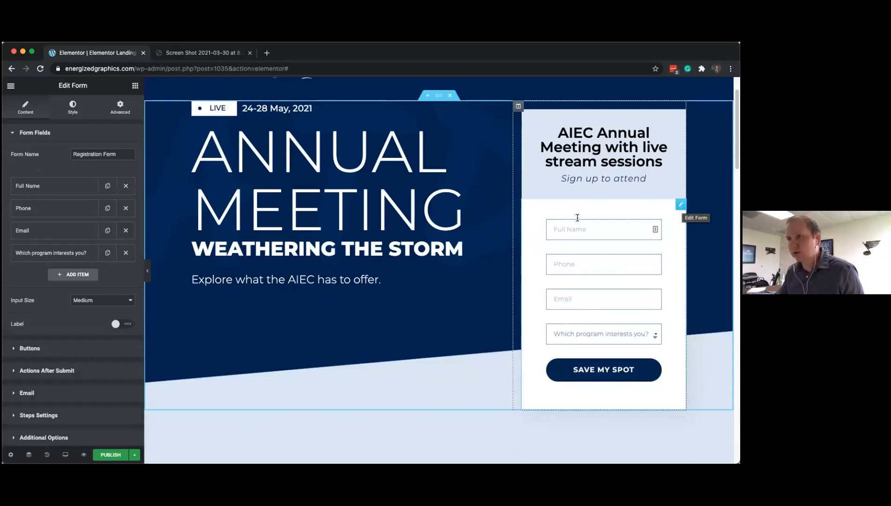
{"action": "left_click", "coordinate": [71, 112]}
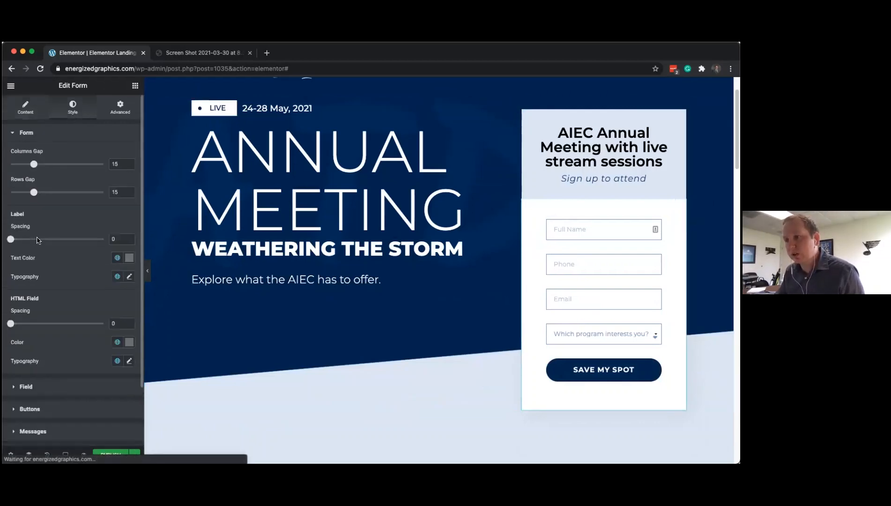
{"action": "scroll", "coordinate": [72, 287], "scroll_direction": "down", "scroll_amount": 2}
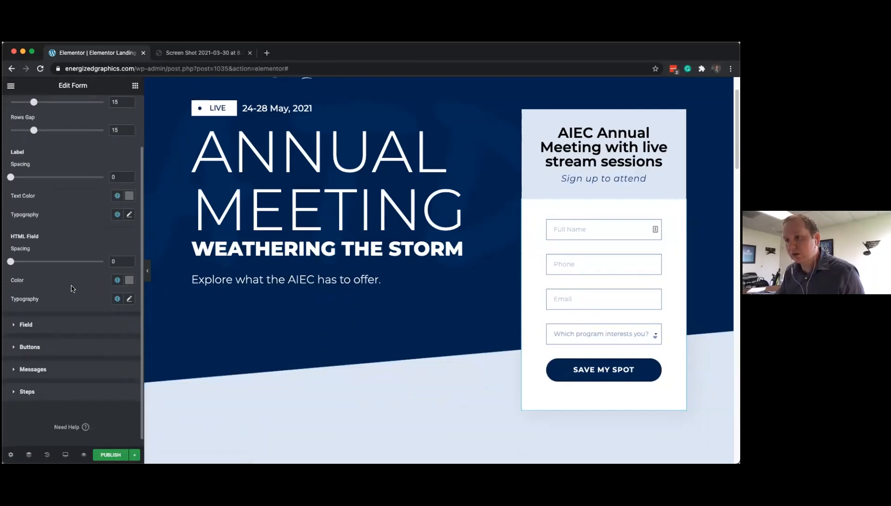
{"action": "left_click", "coordinate": [29, 348]}
{"action": "left_click_drag", "start_coordinate": [13, 271], "coordinate": [55, 274]}
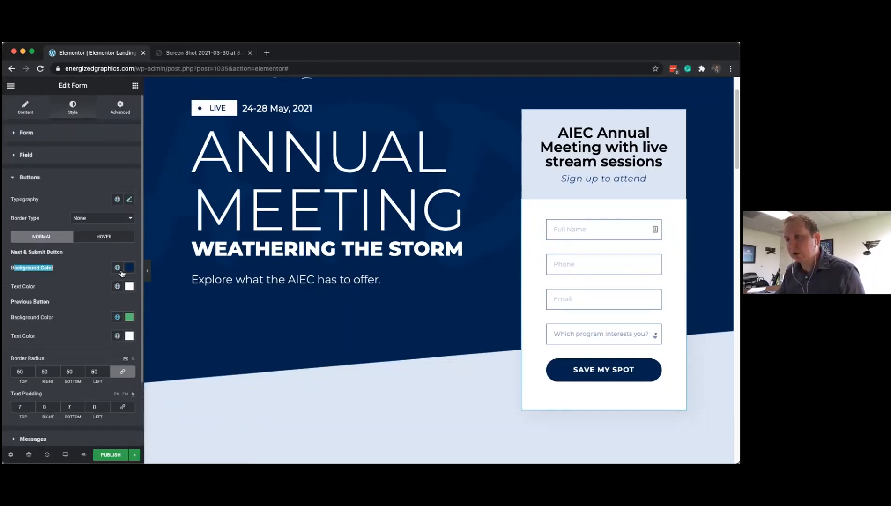
{"action": "left_click", "coordinate": [118, 268]}
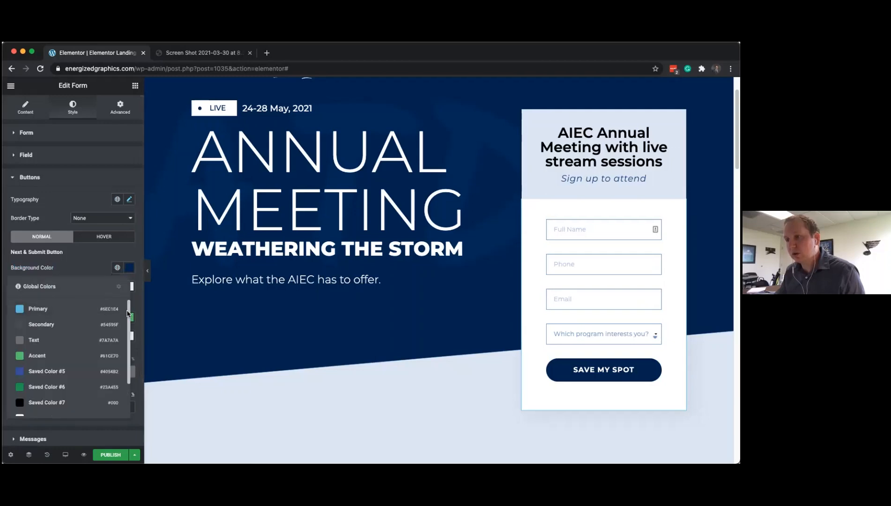
{"action": "scroll", "coordinate": [70, 357], "scroll_direction": "down", "scroll_amount": 3}
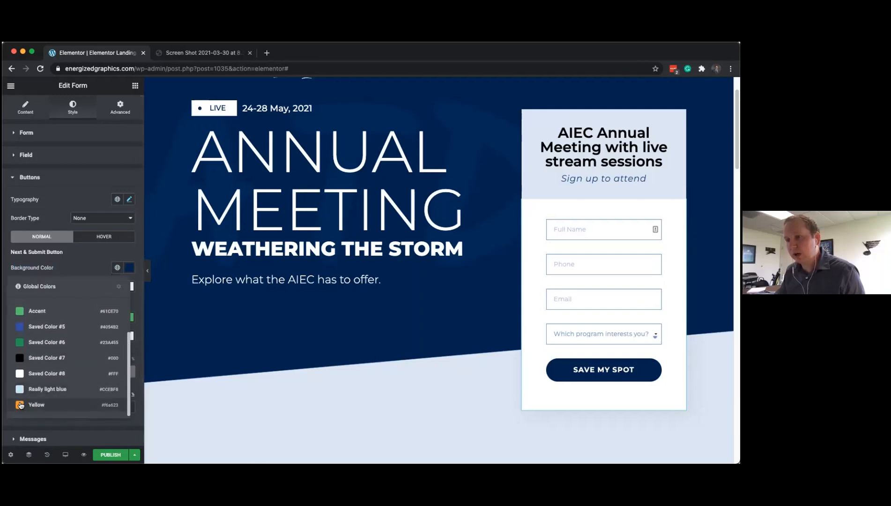
{"action": "left_click", "coordinate": [21, 405]}
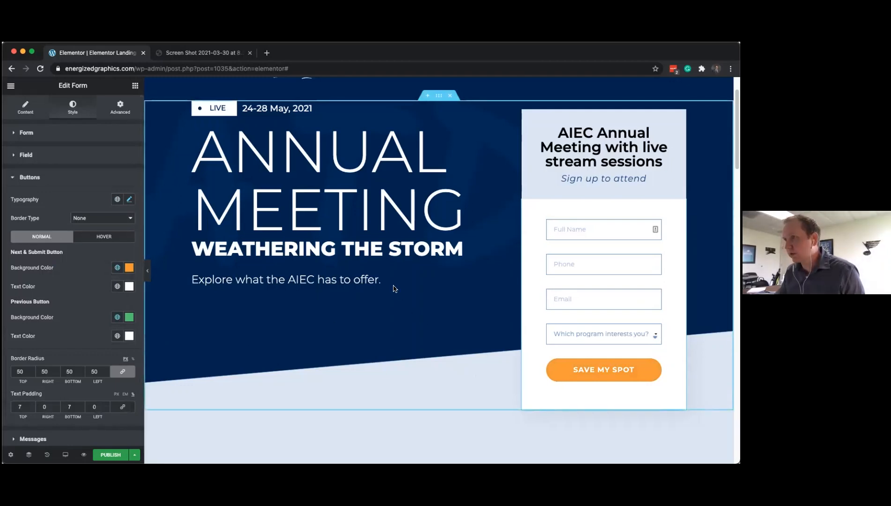
Replace the hero section's background overlay image with linemanrev.jpg from the media library and set the overlay opacity to 0.21
{"action": "scroll", "coordinate": [394, 290], "scroll_direction": "up", "scroll_amount": 2}
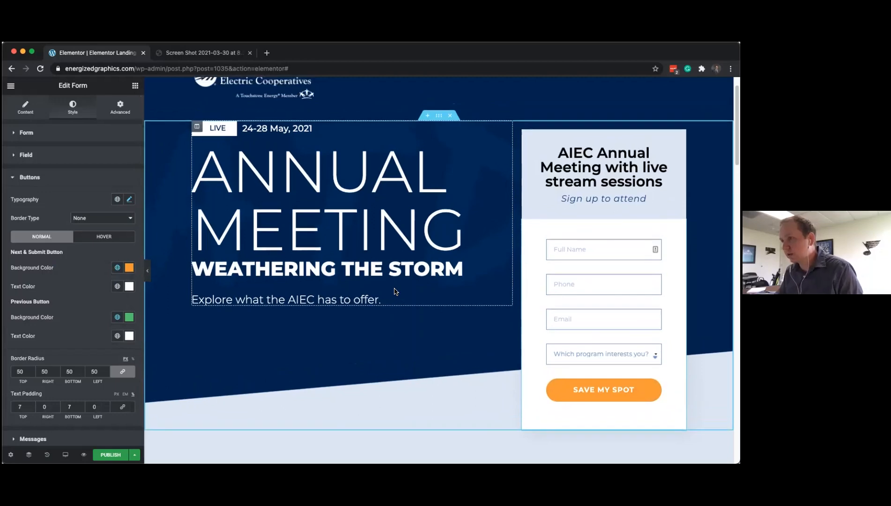
{"action": "scroll", "coordinate": [394, 292], "scroll_direction": "up", "scroll_amount": 2}
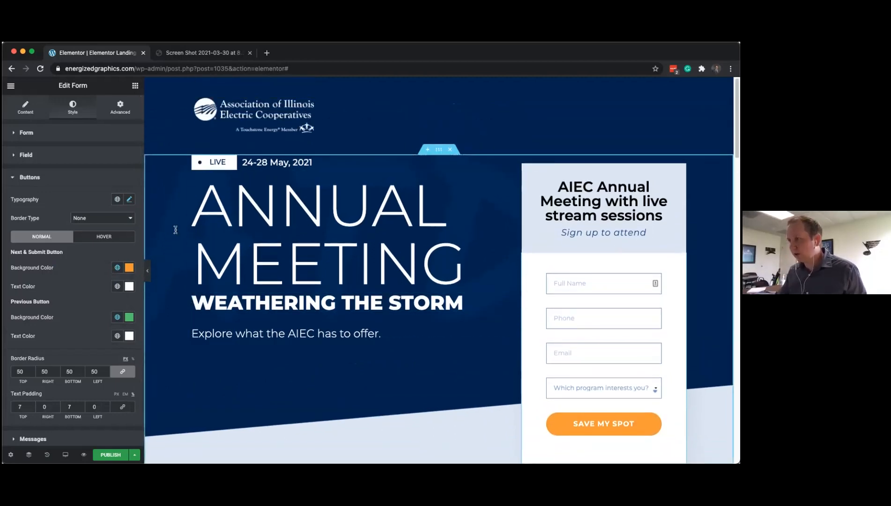
{"action": "left_click", "coordinate": [438, 149]}
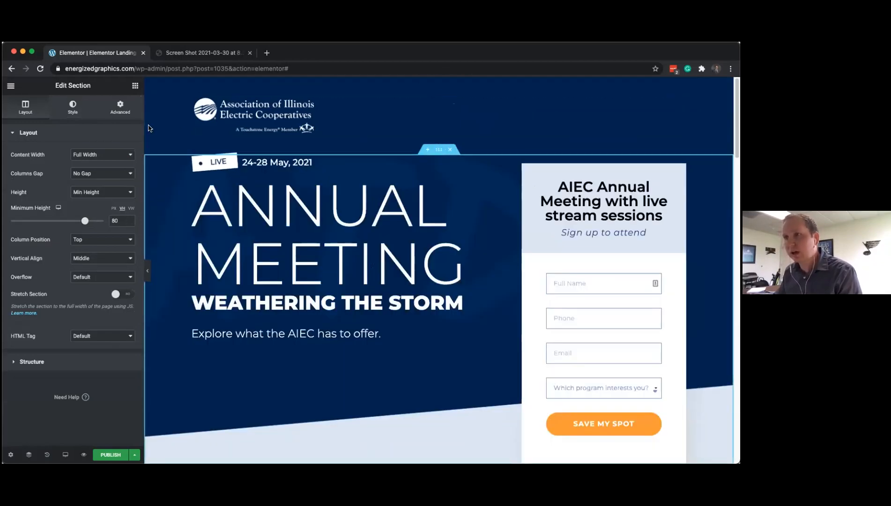
{"action": "left_click", "coordinate": [73, 108]}
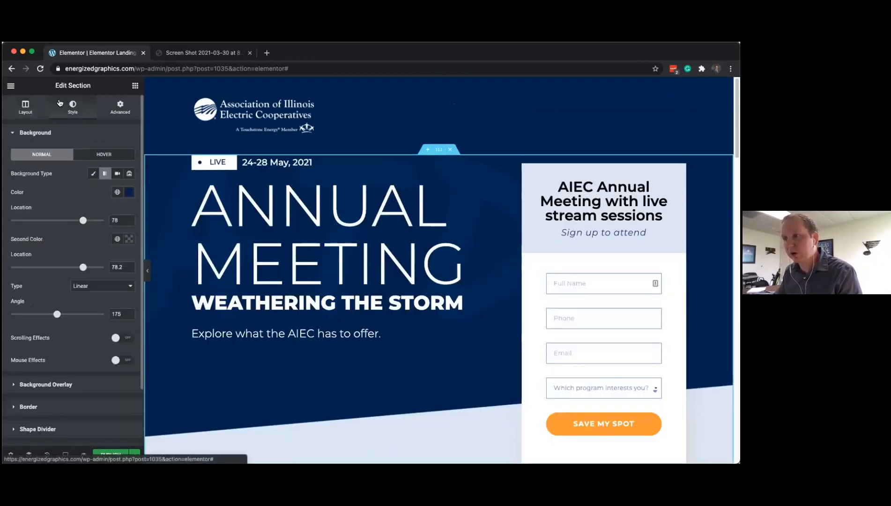
{"action": "left_click", "coordinate": [46, 385]}
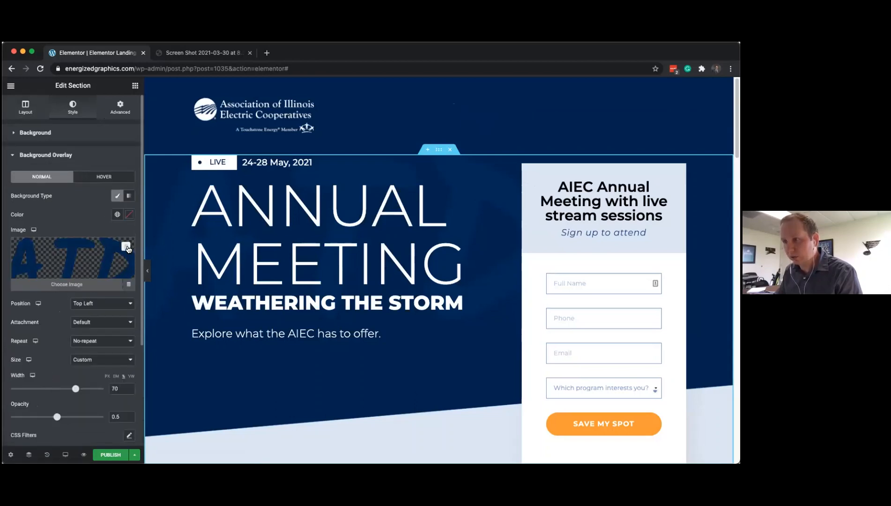
{"action": "left_click", "coordinate": [127, 249]}
{"action": "left_click", "coordinate": [74, 263]}
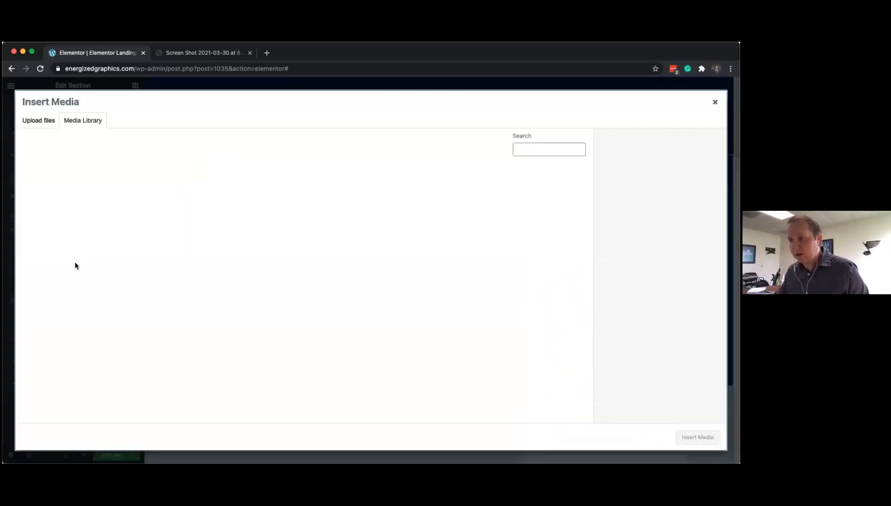
{"action": "left_click", "coordinate": [35, 179]}
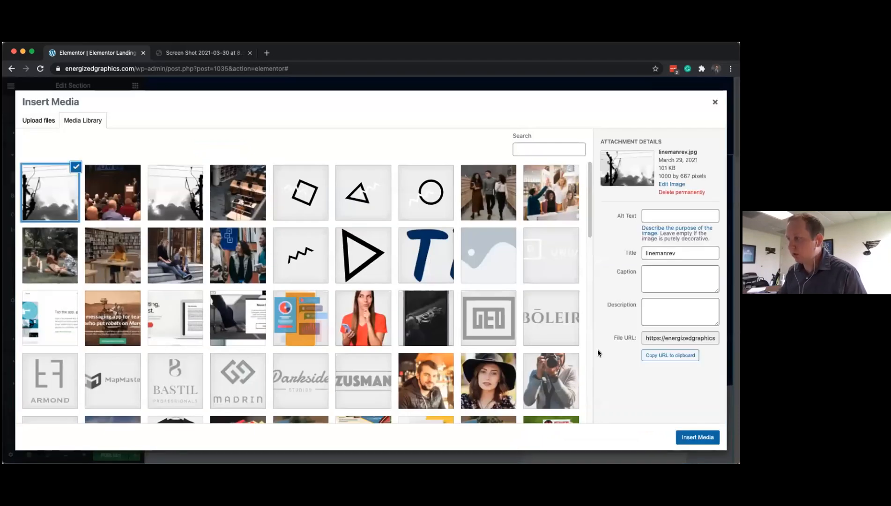
{"action": "left_click", "coordinate": [684, 439]}
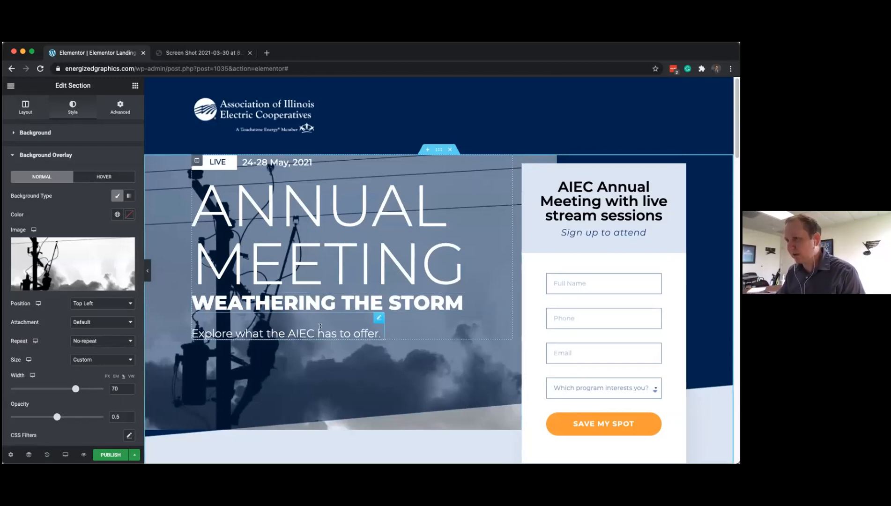
{"action": "left_click_drag", "start_coordinate": [57, 418], "coordinate": [32, 423]}
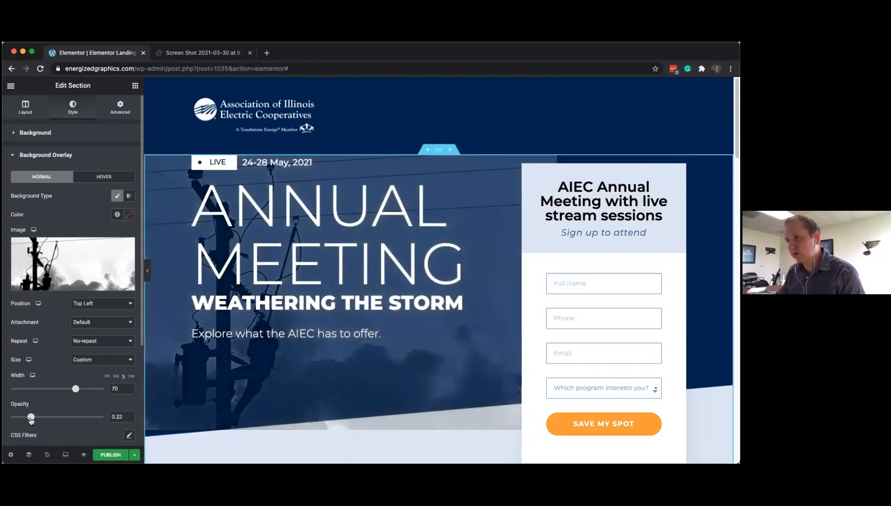
{"action": "left_click_drag", "start_coordinate": [31, 418], "coordinate": [30, 418]}
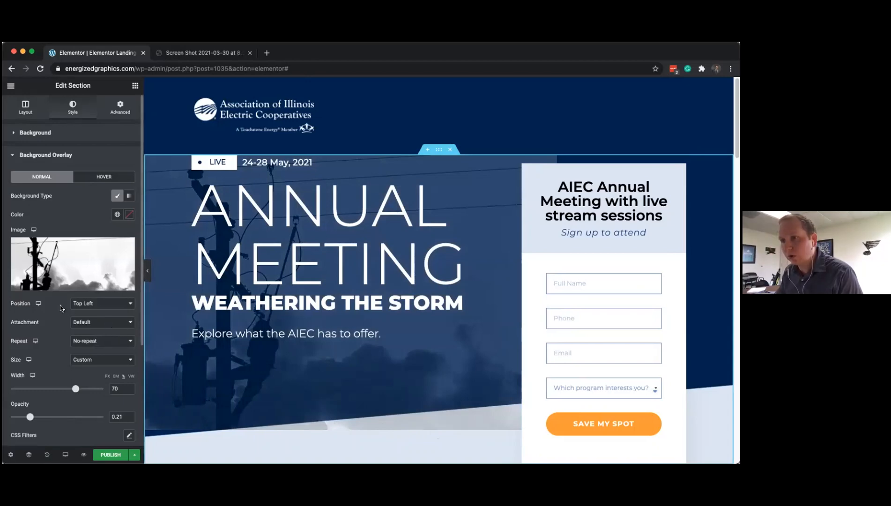
Set the hero overlay image's position to Center Center and its size to Cover
{"action": "left_click", "coordinate": [86, 304]}
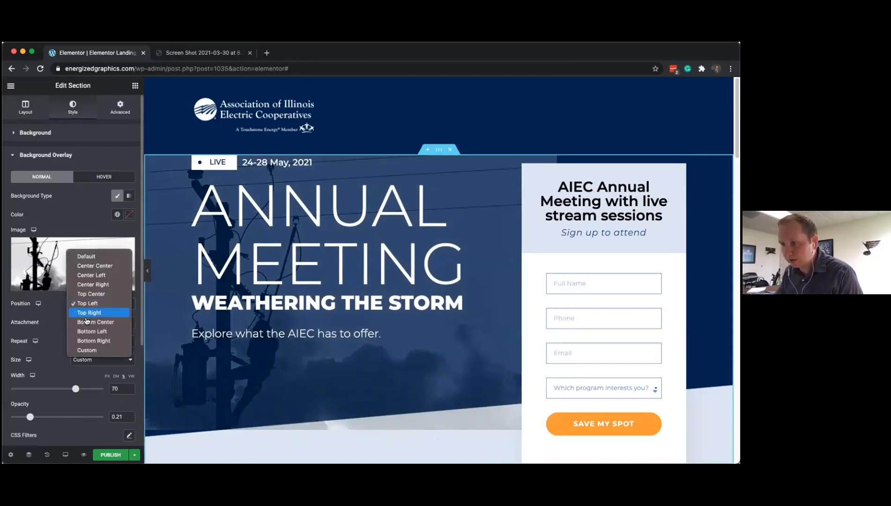
{"action": "left_click", "coordinate": [94, 266]}
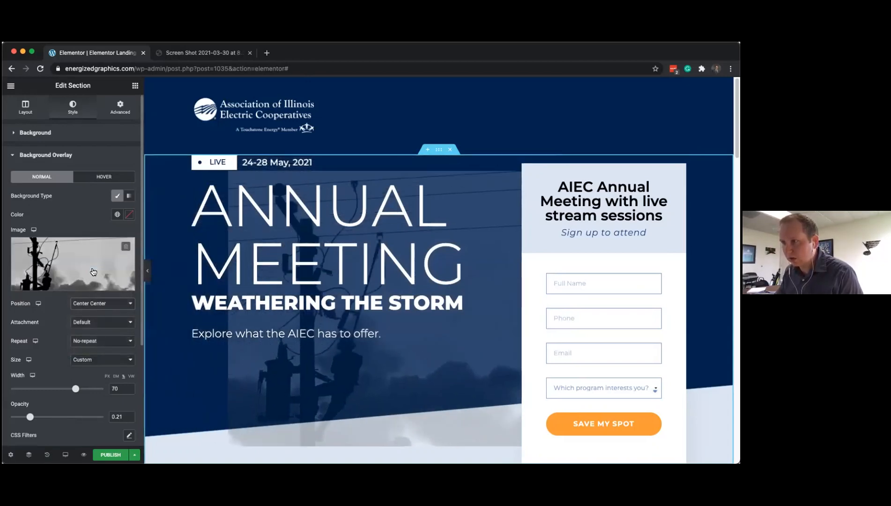
{"action": "left_click", "coordinate": [88, 361]}
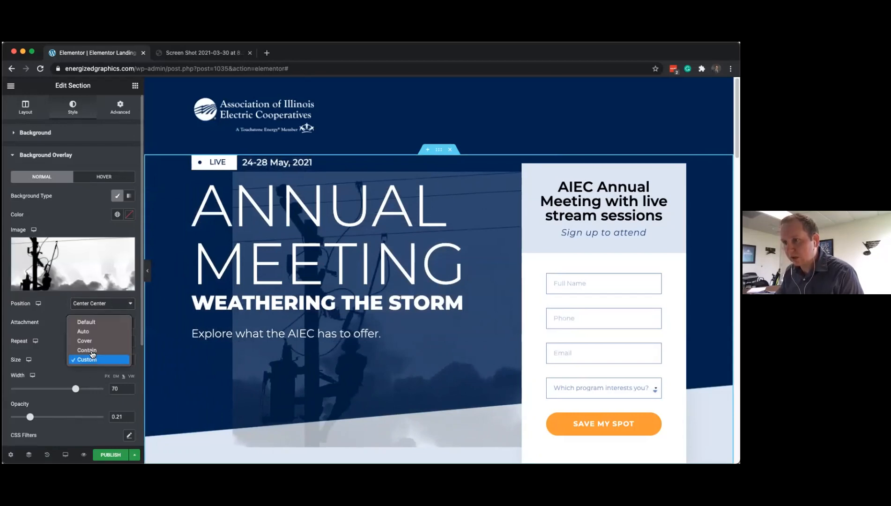
{"action": "left_click", "coordinate": [94, 340]}
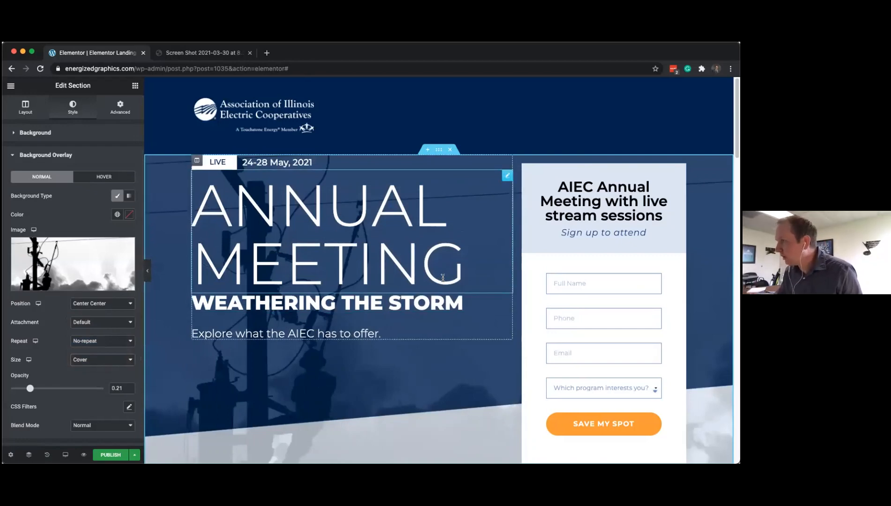
{"action": "scroll", "coordinate": [450, 303], "scroll_direction": "down", "scroll_amount": 5}
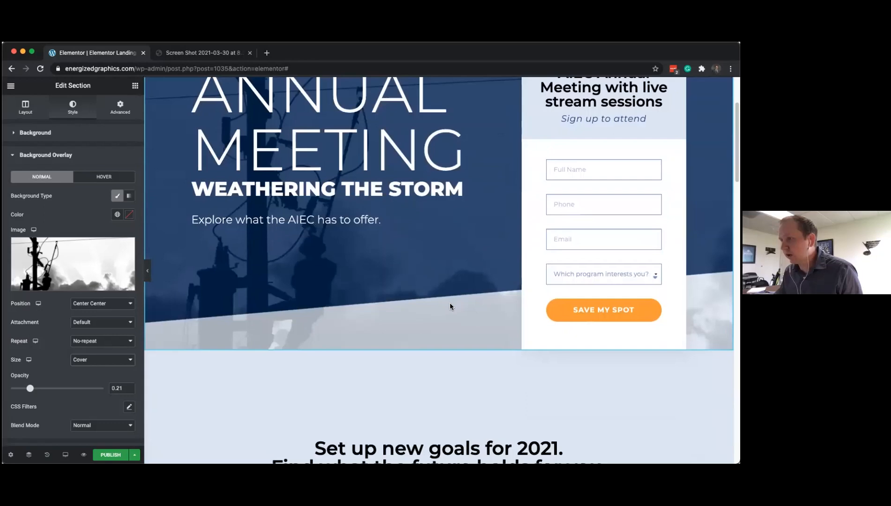
Change the heading below the hero section to "We've set new goals for 2021. Find what the future holds for us."
{"action": "scroll", "coordinate": [450, 304], "scroll_direction": "down", "scroll_amount": 4}
{"action": "scroll", "coordinate": [449, 304], "scroll_direction": "down", "scroll_amount": 2}
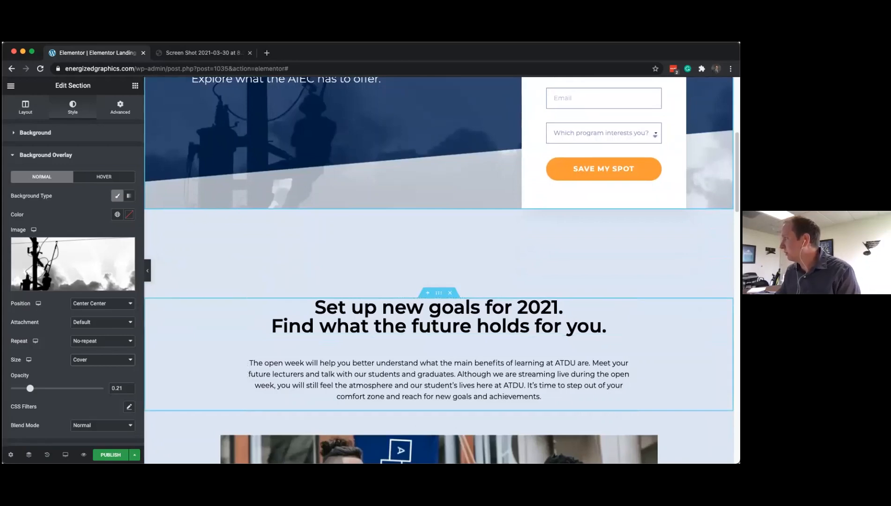
{"action": "double_click", "coordinate": [326, 309]}
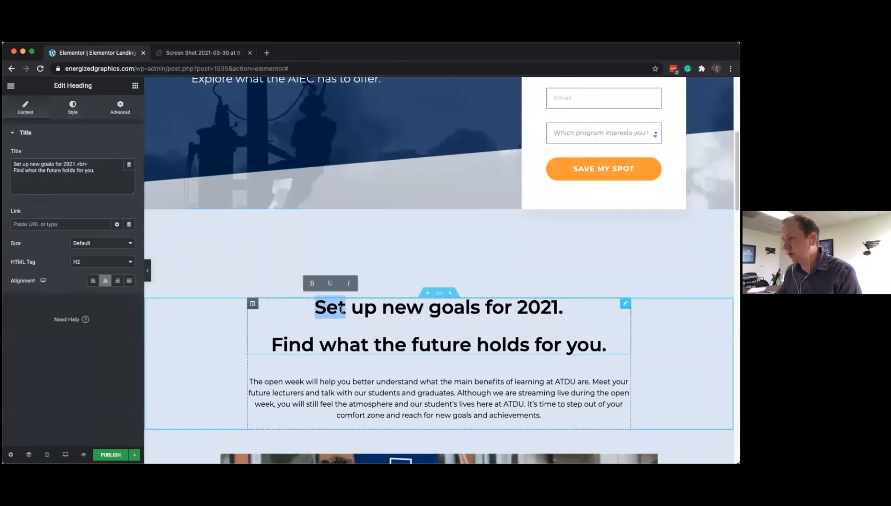
{"action": "left_click_drag", "start_coordinate": [371, 309], "coordinate": [375, 302]}
{"action": "type", "text": "We'"}
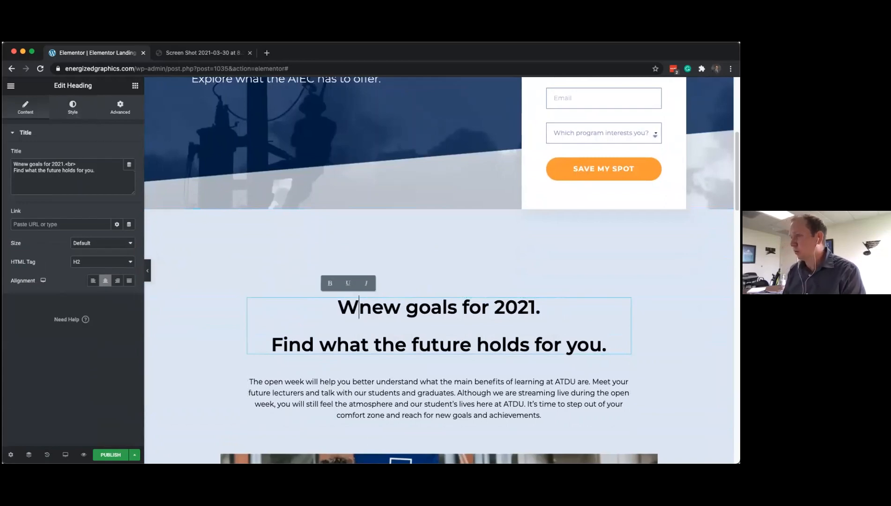
{"action": "type", "text": "v"}
{"action": "key", "text": "BackSpace"}
{"action": "type", "text": "'ve set"}
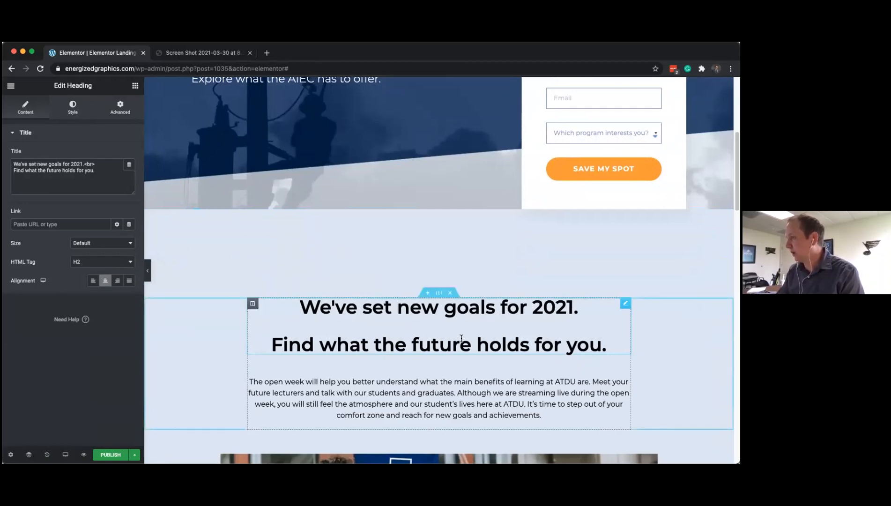
{"action": "double_click", "coordinate": [576, 343]}
{"action": "type", "text": "us"}
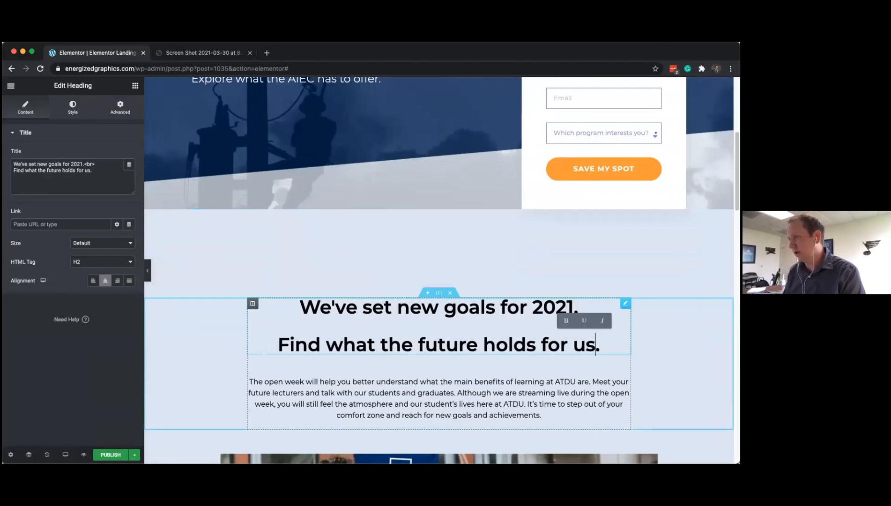
Delete the text paragraph about the open week beneath the goals heading
{"action": "left_click", "coordinate": [574, 373]}
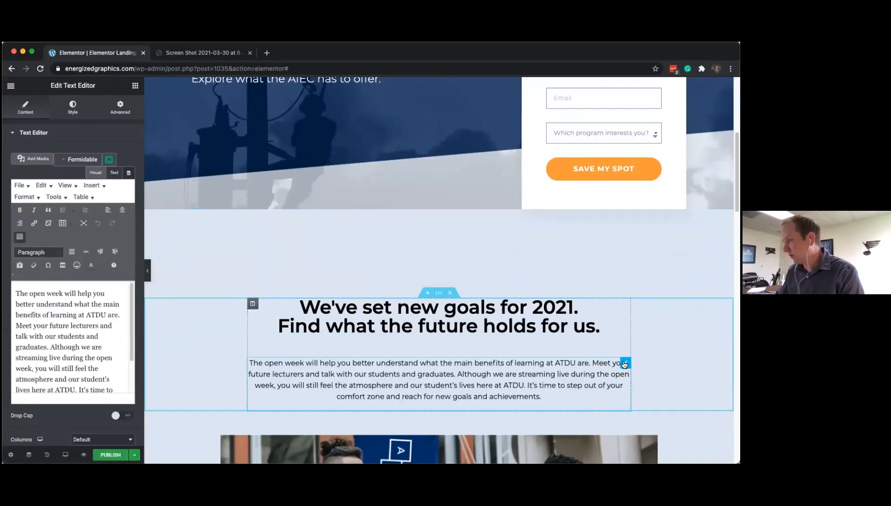
{"action": "right_click", "coordinate": [624, 365]}
{"action": "left_click", "coordinate": [646, 454]}
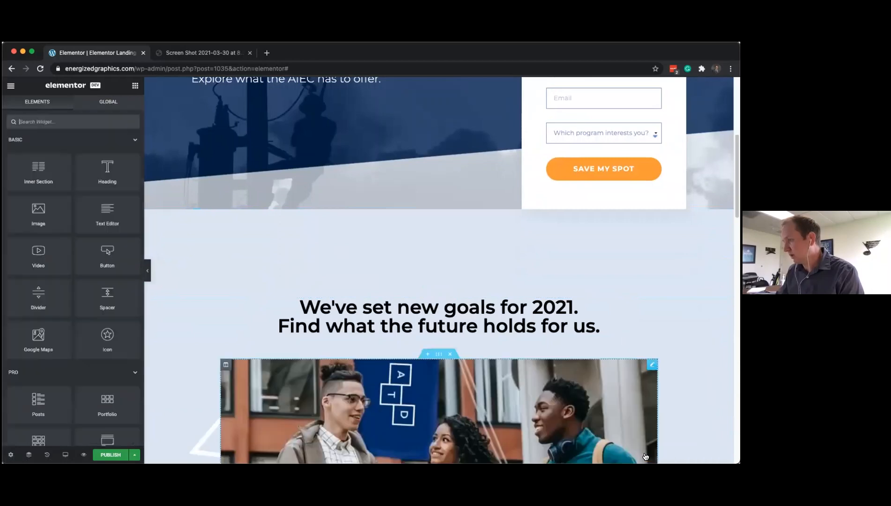
Delete the "Virtual tour in ATDU" caption heading beneath the template video
{"action": "scroll", "coordinate": [683, 323], "scroll_direction": "down", "scroll_amount": 5}
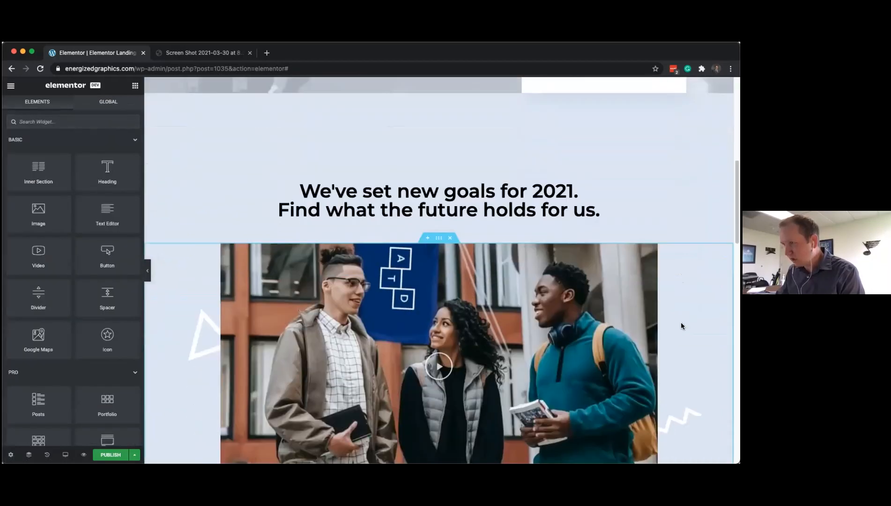
{"action": "scroll", "coordinate": [681, 322], "scroll_direction": "down", "scroll_amount": 1}
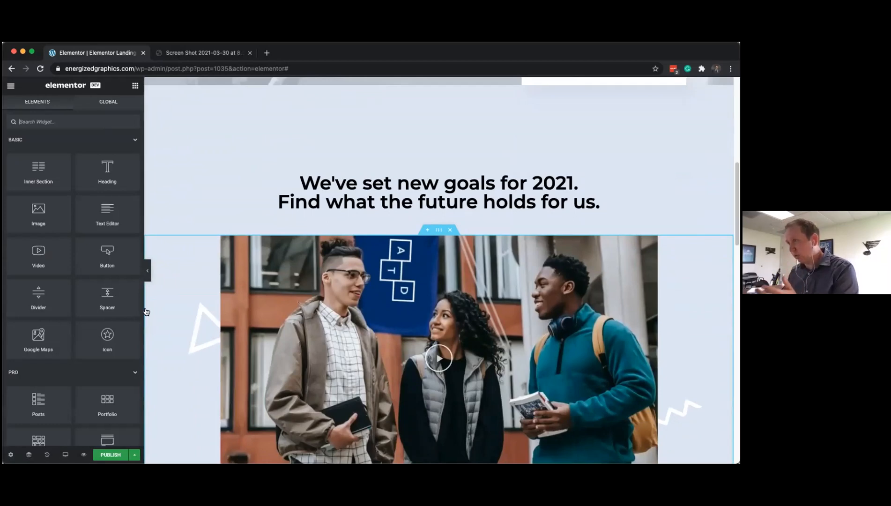
{"action": "scroll", "coordinate": [491, 309], "scroll_direction": "down", "scroll_amount": 2}
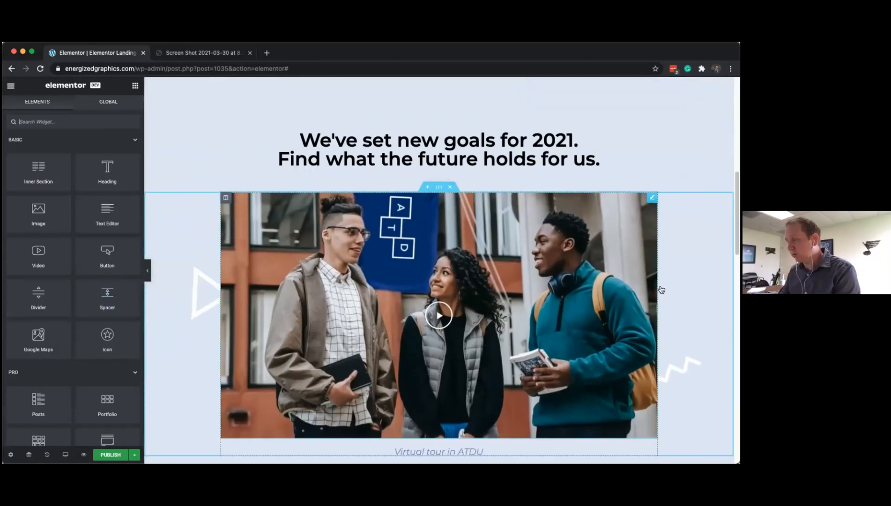
{"action": "scroll", "coordinate": [451, 376], "scroll_direction": "down", "scroll_amount": 3}
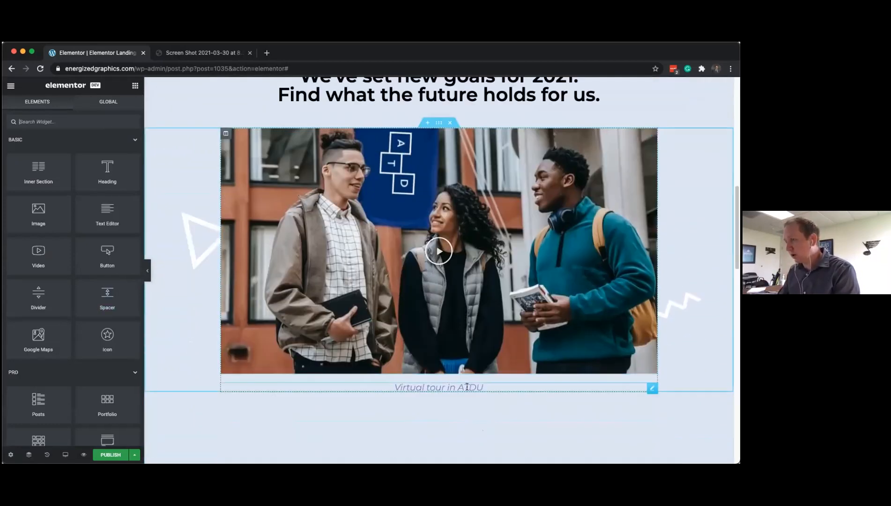
{"action": "right_click", "coordinate": [651, 390]}
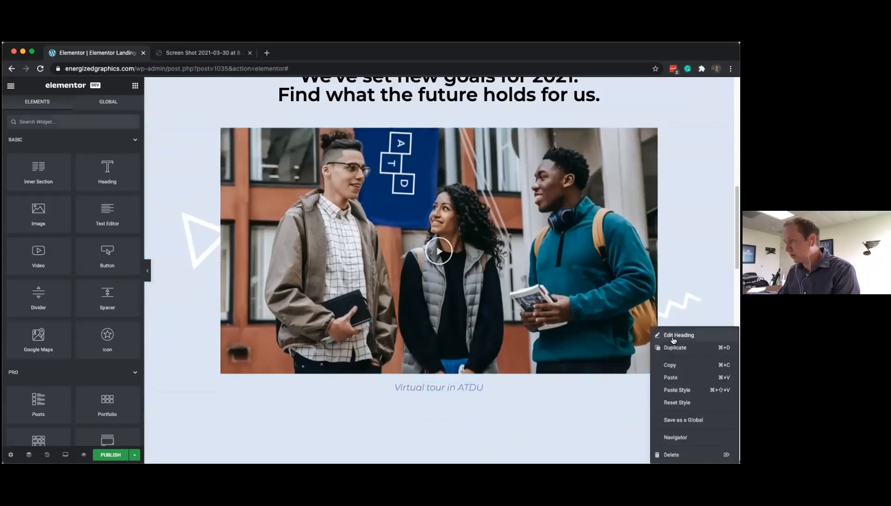
{"action": "left_click", "coordinate": [672, 454]}
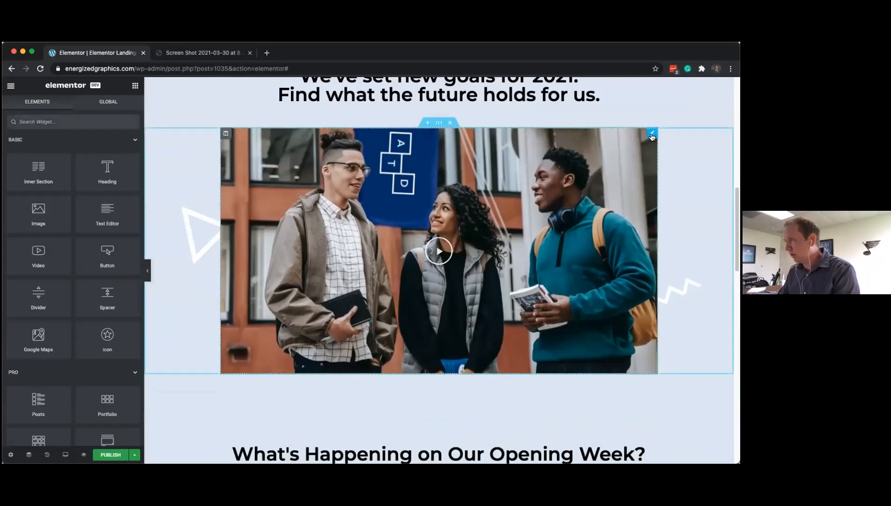
Delete the template video widget showing the three students
{"action": "left_click", "coordinate": [652, 134]}
{"action": "right_click", "coordinate": [652, 135]}
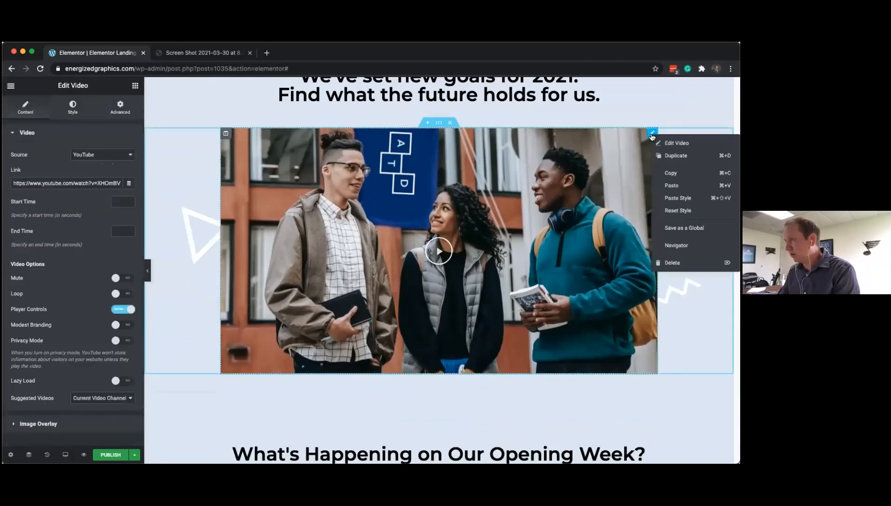
{"action": "left_click", "coordinate": [668, 262]}
Delete the "What's Happening on Our Opening Week?", "Life at ATD University" and "Let's meet virtually!" sections
{"action": "mouse_move", "coordinate": [463, 196]}
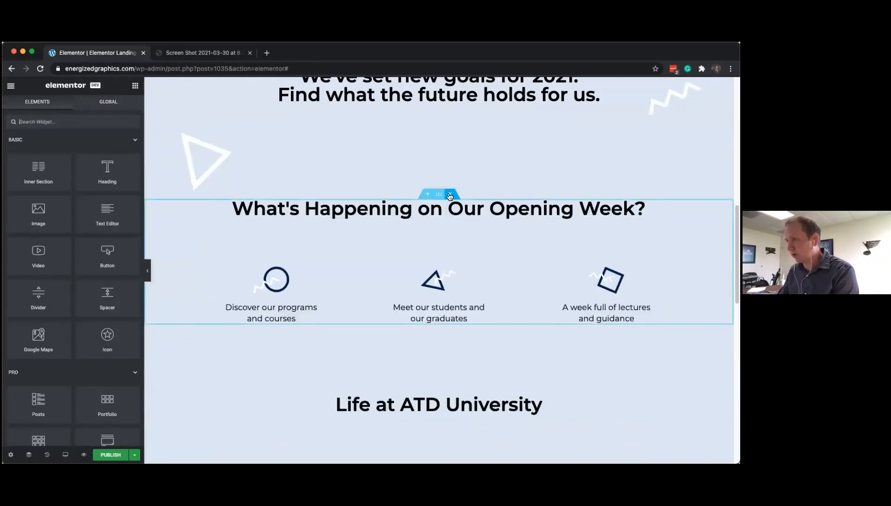
{"action": "left_click", "coordinate": [450, 195]}
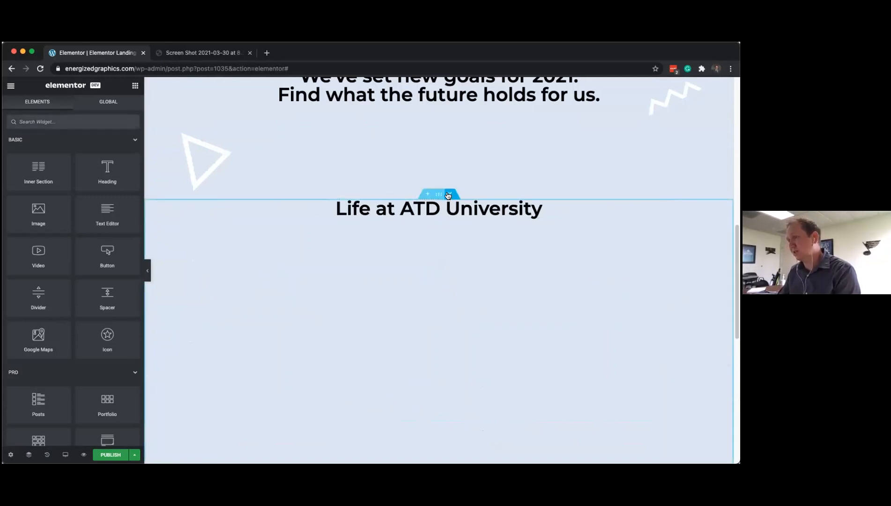
{"action": "left_click", "coordinate": [449, 195]}
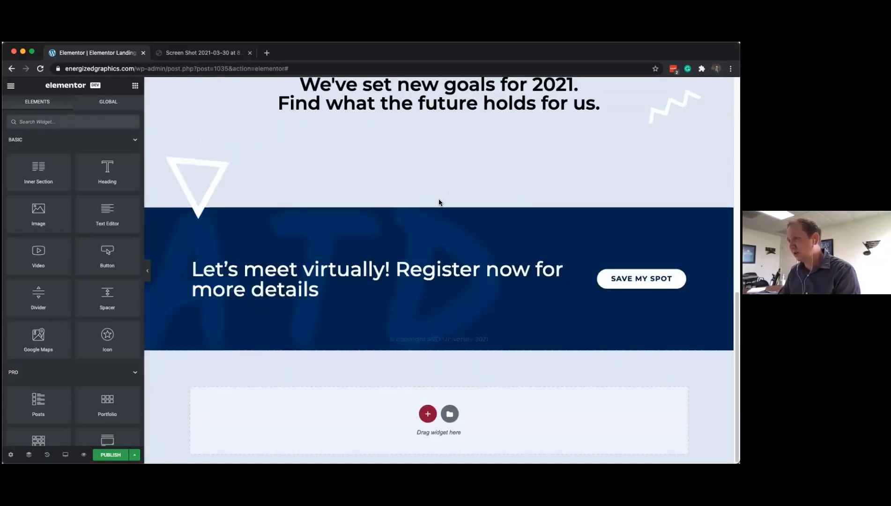
{"action": "left_click", "coordinate": [452, 203]}
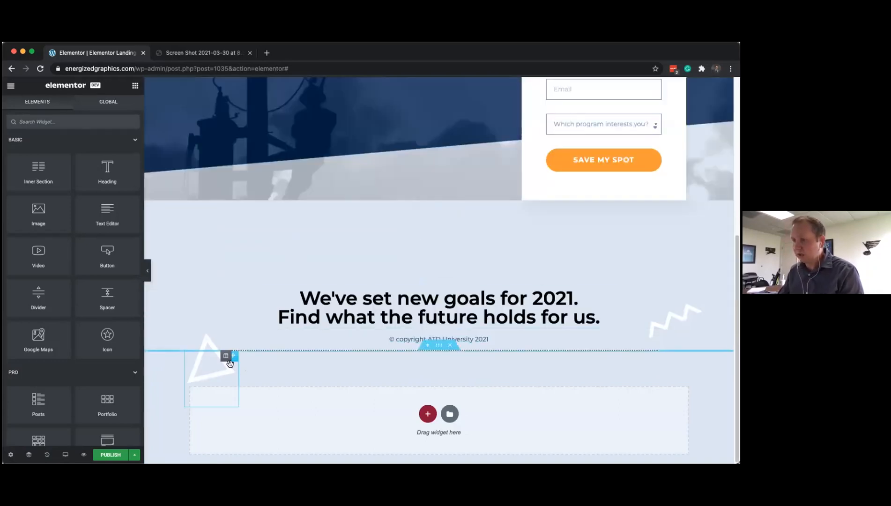
Delete the decorative triangle and zigzag icons and the ATD University copyright section below the goals heading
{"action": "left_click", "coordinate": [235, 362]}
{"action": "left_click_drag", "start_coordinate": [245, 362], "coordinate": [222, 267]}
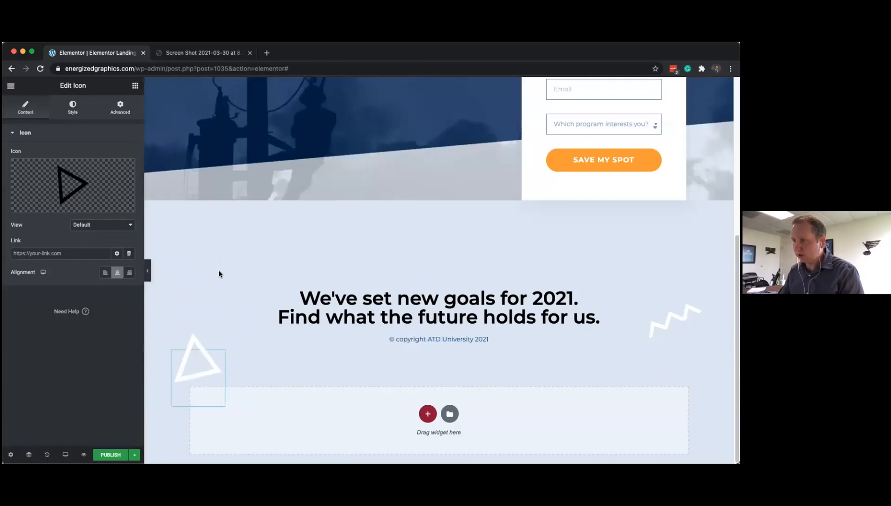
{"action": "right_click", "coordinate": [215, 360]}
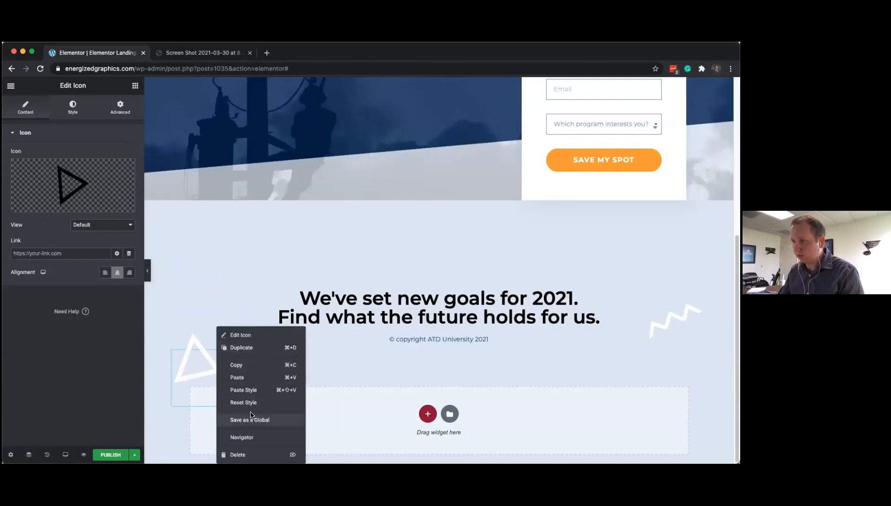
{"action": "left_click", "coordinate": [243, 454]}
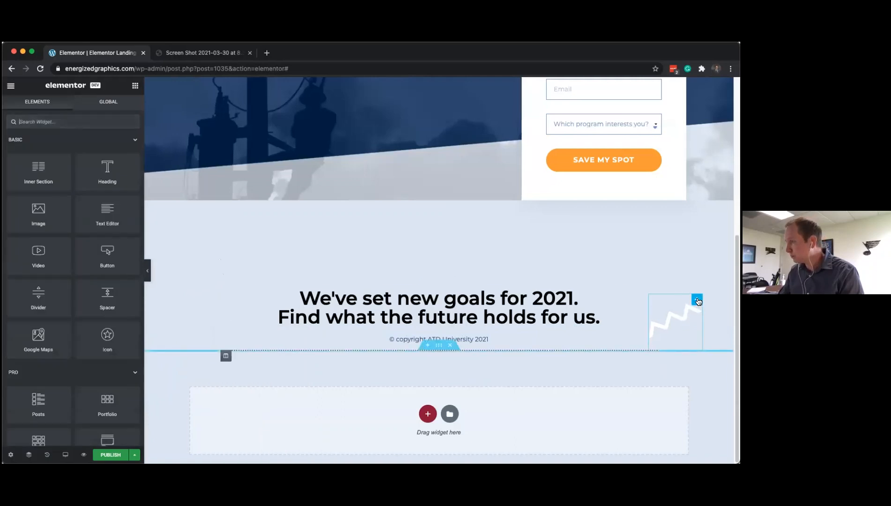
{"action": "right_click", "coordinate": [696, 300]}
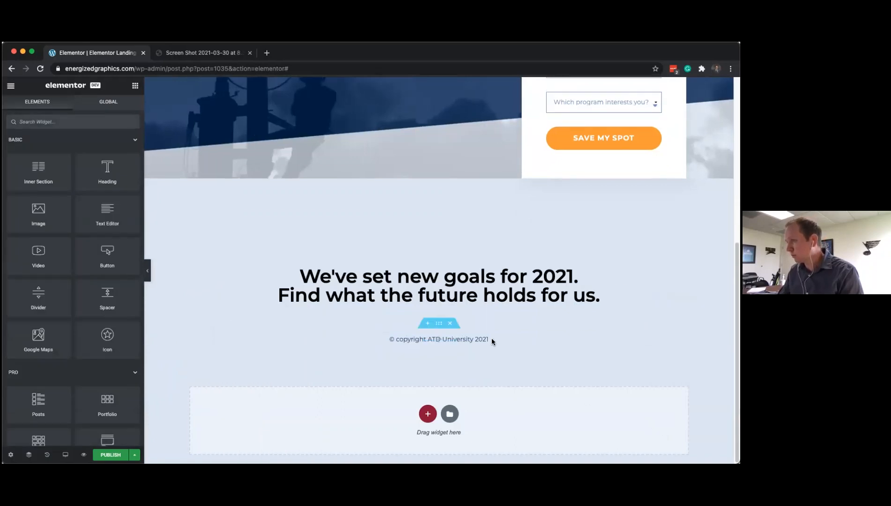
{"action": "left_click", "coordinate": [449, 321]}
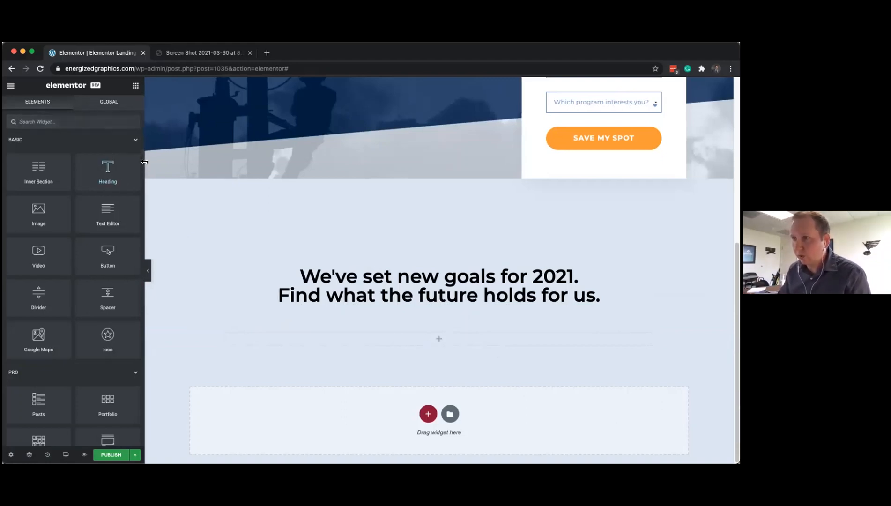
Add an Image widget to the empty section below the goals heading and insert IMG_2468_cr.jpg from the media library
{"action": "mouse_move", "coordinate": [140, 164]}
{"action": "left_mouse_down"}
{"action": "mouse_move", "coordinate": [141, 251]}
{"action": "mouse_move", "coordinate": [134, 152]}
{"action": "left_mouse_up"}
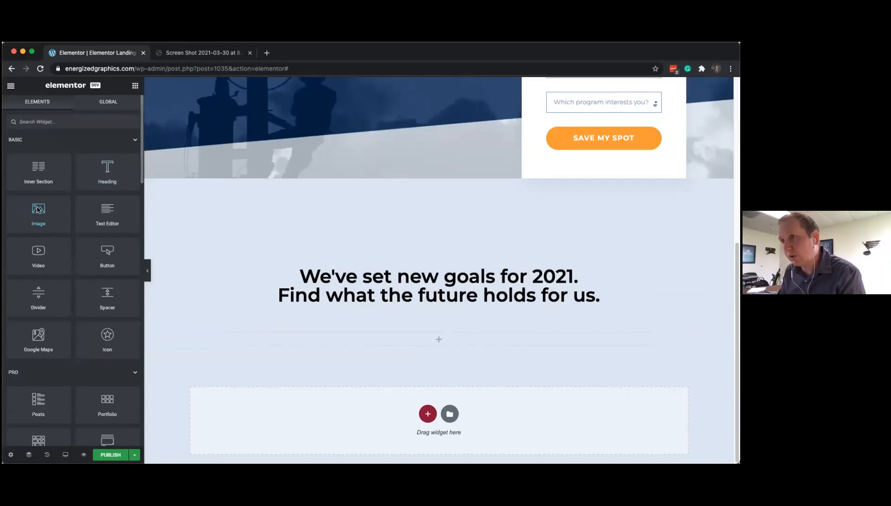
{"action": "left_click_drag", "start_coordinate": [104, 236], "coordinate": [451, 339]}
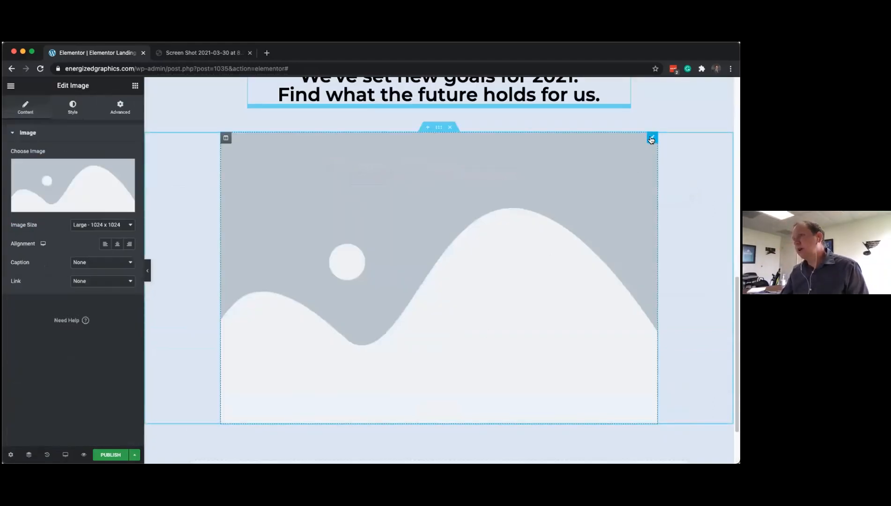
{"action": "left_click", "coordinate": [67, 183]}
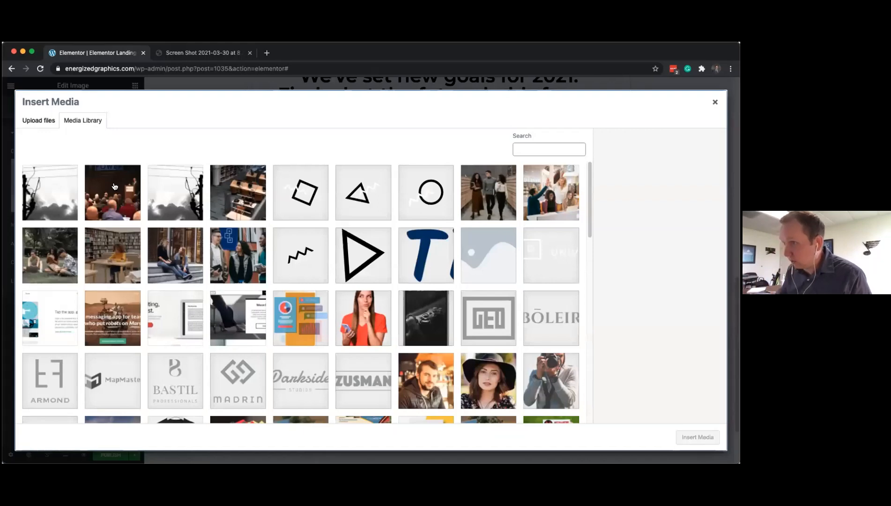
{"action": "left_click", "coordinate": [114, 187]}
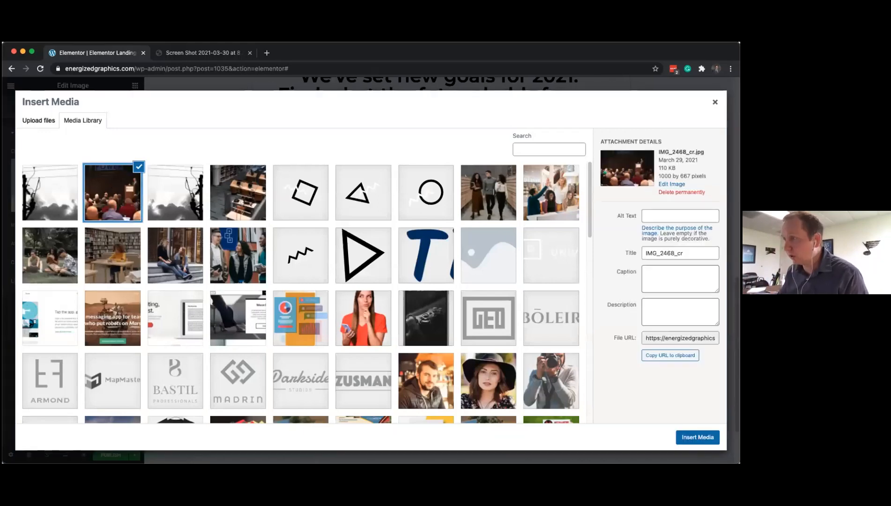
{"action": "left_click", "coordinate": [696, 438]}
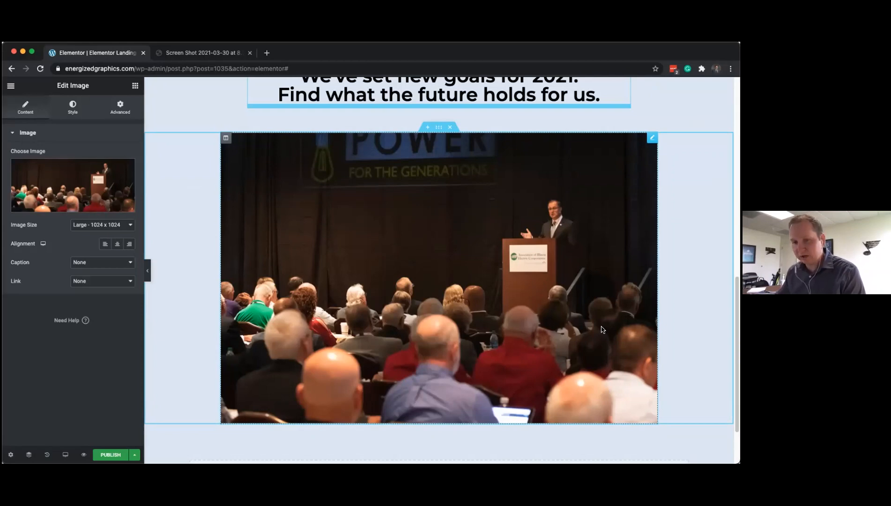
Replace the audience photo widget below the goals heading with a Video widget
{"action": "right_click", "coordinate": [650, 140]}
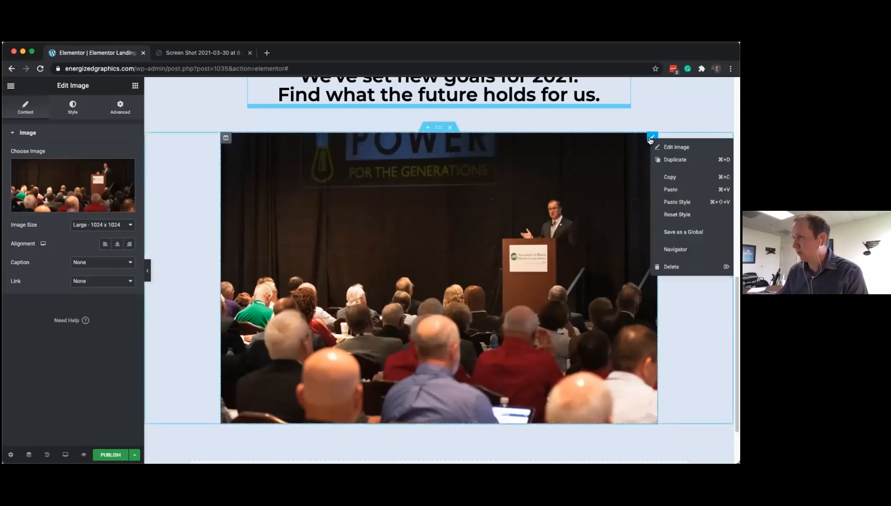
{"action": "left_click", "coordinate": [682, 268]}
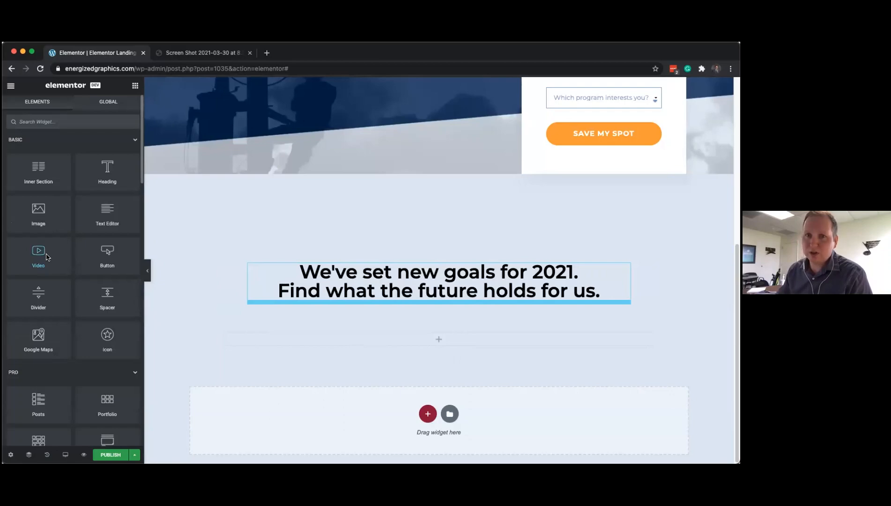
{"action": "left_click_drag", "start_coordinate": [47, 256], "coordinate": [441, 343]}
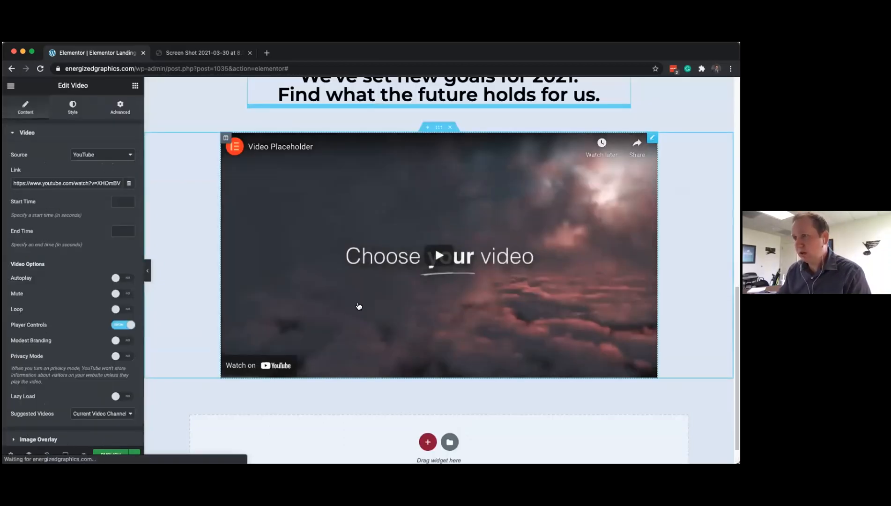
{"action": "double_click", "coordinate": [45, 183]}
{"action": "key", "text": "super+a"}
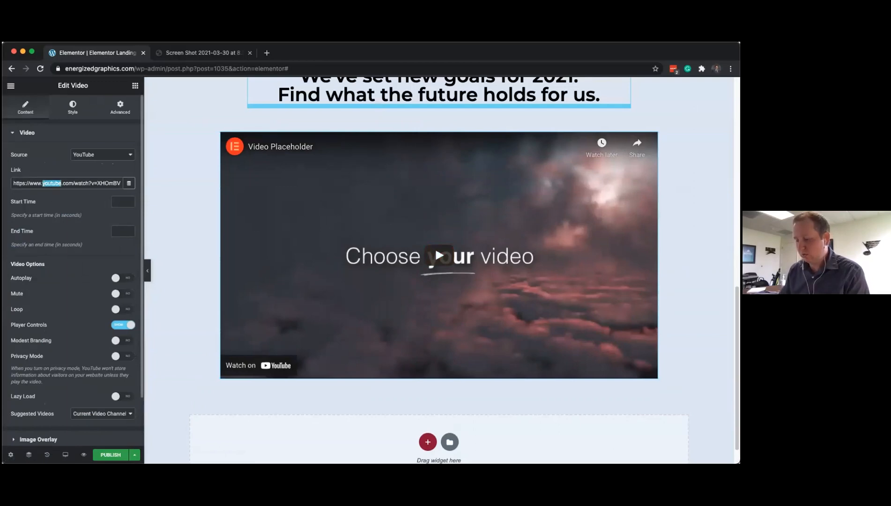
{"action": "key", "text": "BackSpace"}
{"action": "key", "text": "super+Tab"}
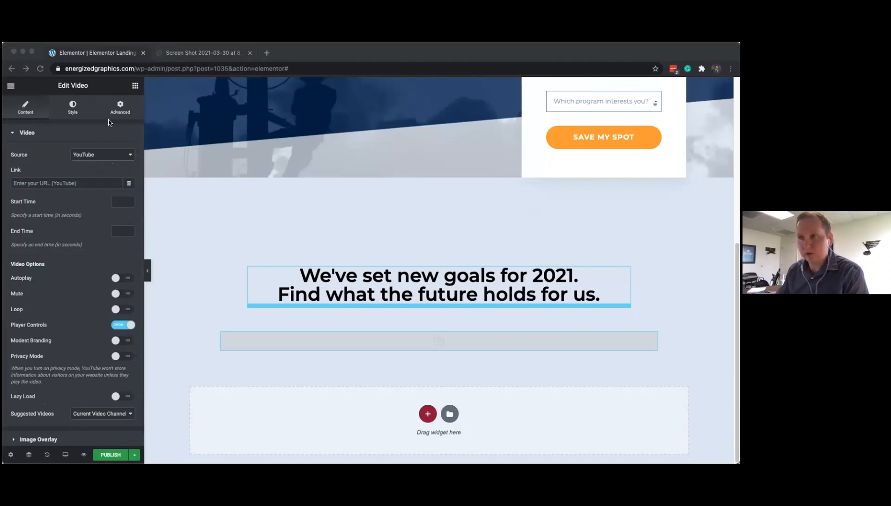
{"action": "left_click", "coordinate": [55, 179]}
{"action": "type", "text": "https://www.youtube.com/watch?v=bfdthftjW7M"}
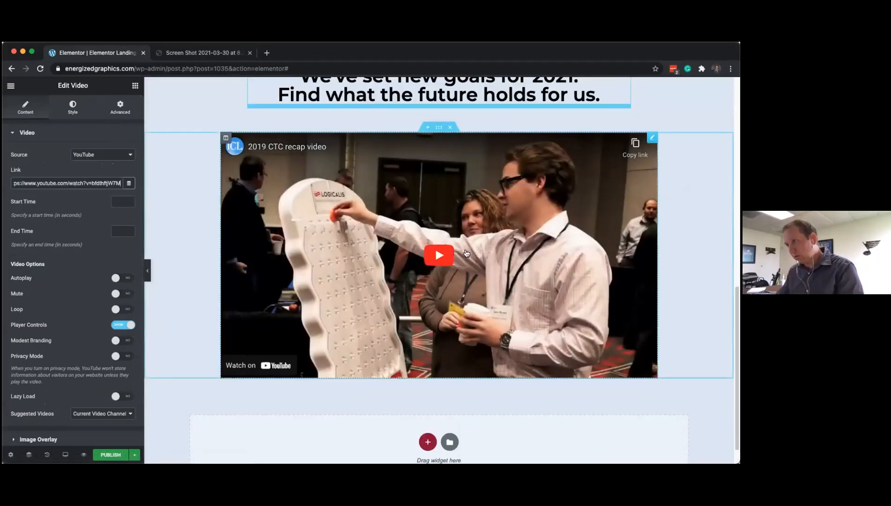
{"action": "left_click", "coordinate": [441, 255]}
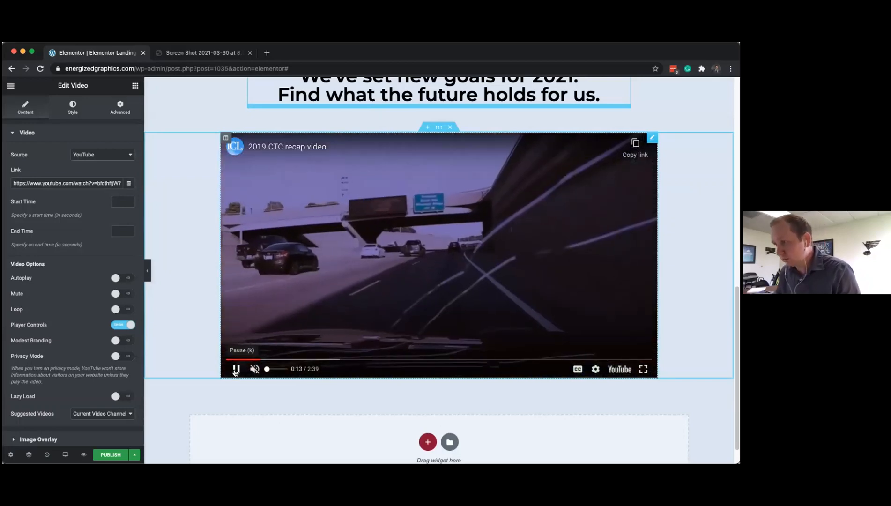
Pause the recap video and add an empty two-column section below it
{"action": "left_click", "coordinate": [235, 369]}
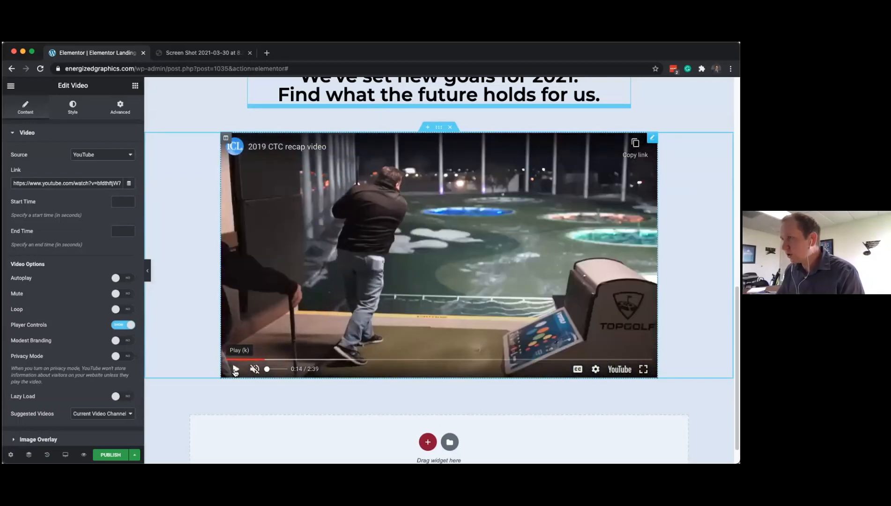
{"action": "scroll", "coordinate": [558, 281], "scroll_direction": "up", "scroll_amount": 3}
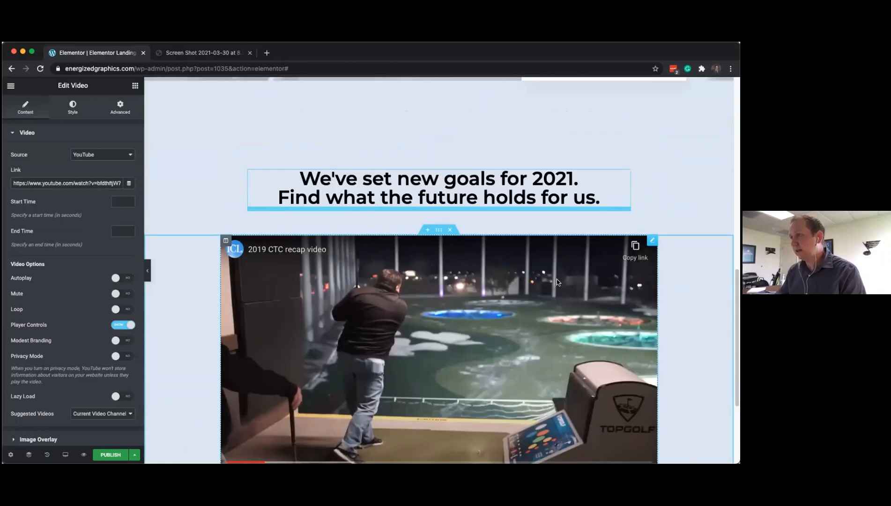
{"action": "scroll", "coordinate": [556, 282], "scroll_direction": "up", "scroll_amount": 5}
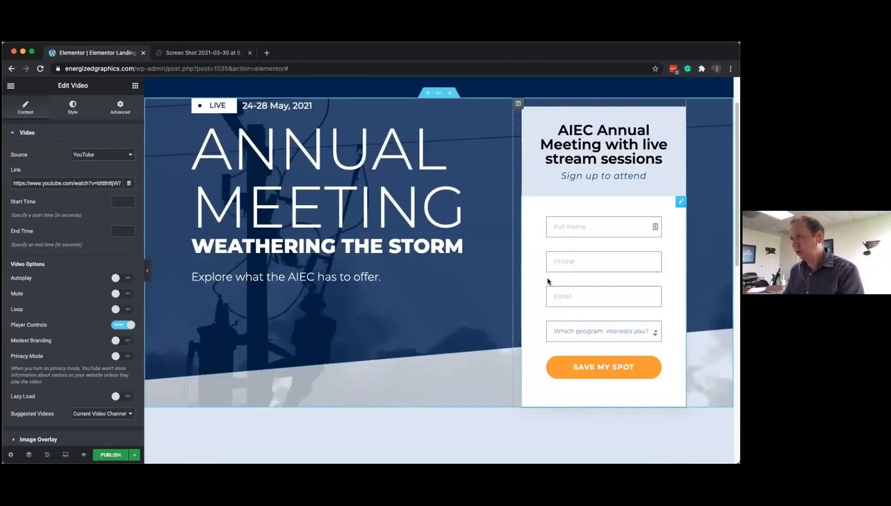
{"action": "scroll", "coordinate": [497, 298], "scroll_direction": "down", "scroll_amount": 6}
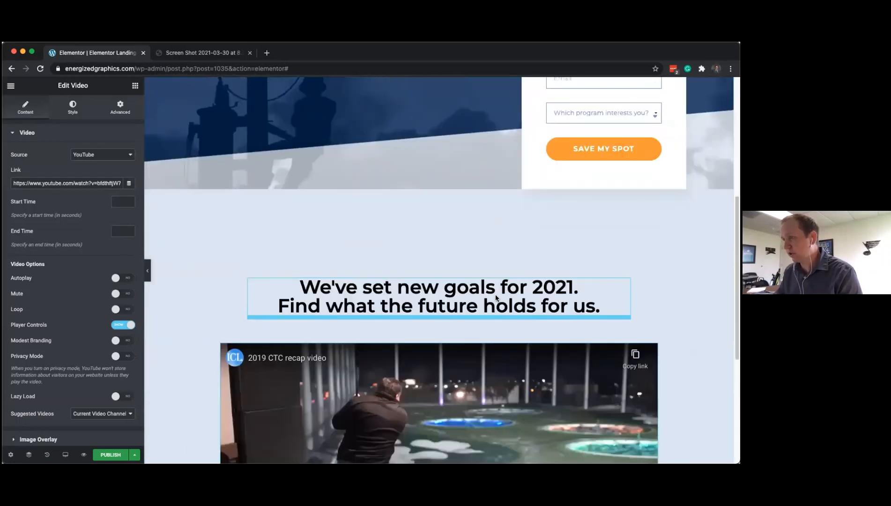
{"action": "scroll", "coordinate": [497, 298], "scroll_direction": "down", "scroll_amount": 6}
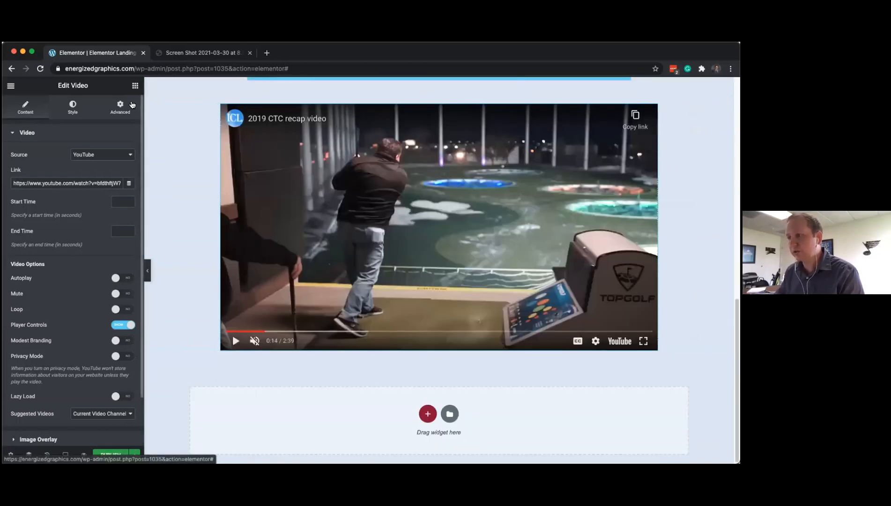
{"action": "left_click", "coordinate": [427, 415]}
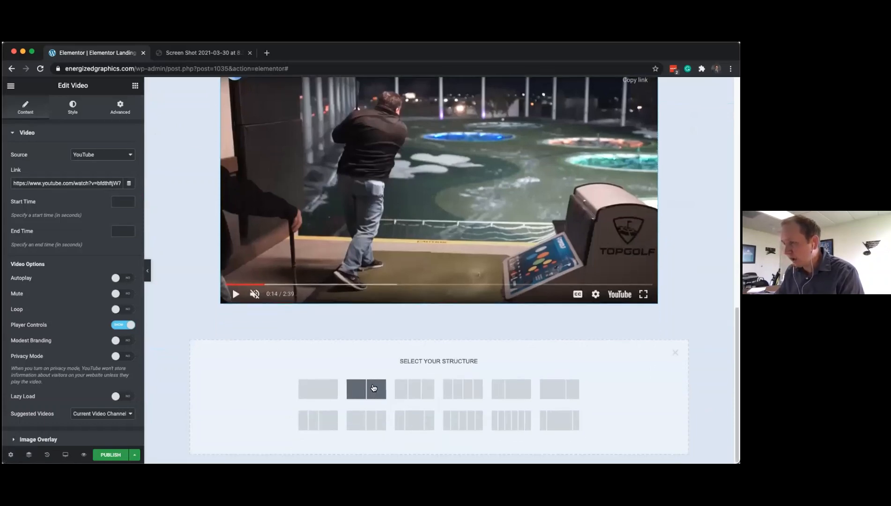
{"action": "left_click", "coordinate": [367, 393]}
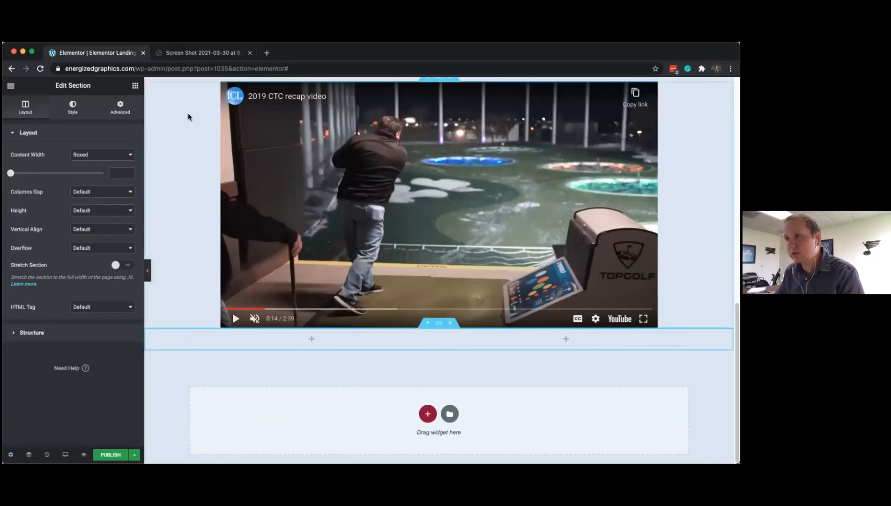
Add an Image widget to the new section's first column and insert Energized-Grapics-Logo1.png from the media library
{"action": "left_click", "coordinate": [134, 86]}
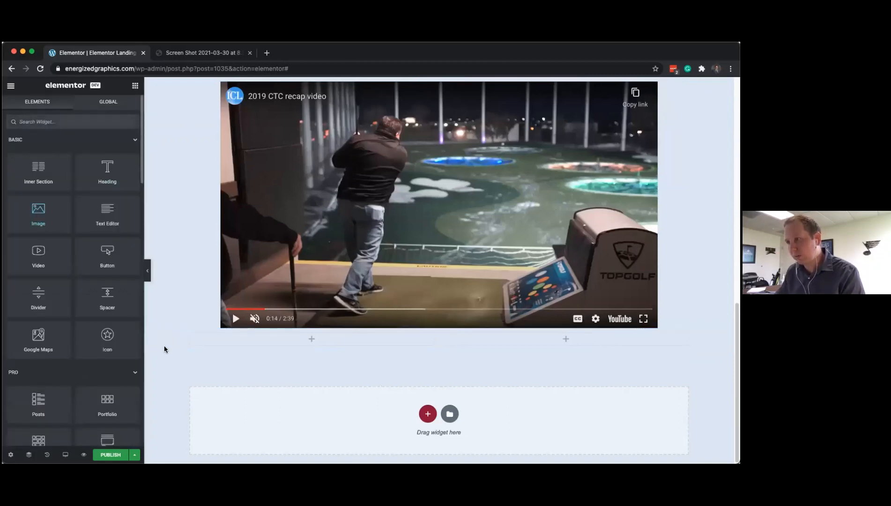
{"action": "left_click_drag", "start_coordinate": [314, 356], "coordinate": [309, 339]}
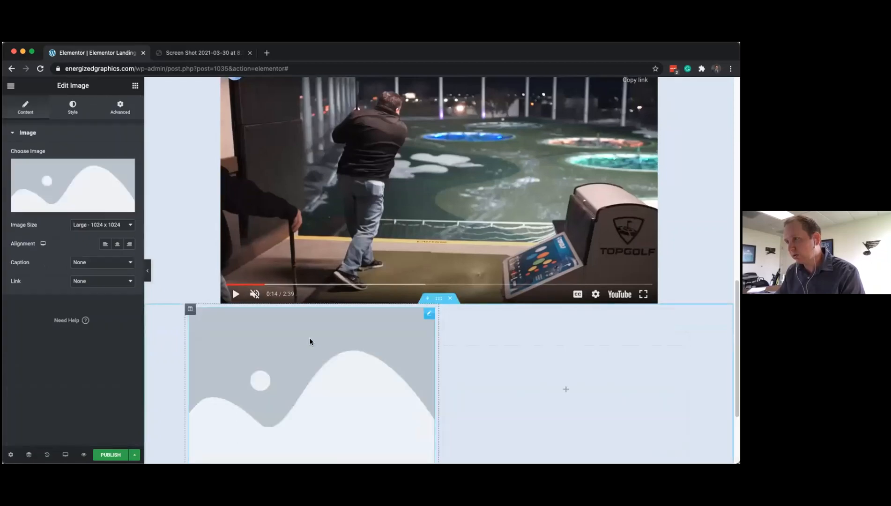
{"action": "left_click", "coordinate": [53, 172]}
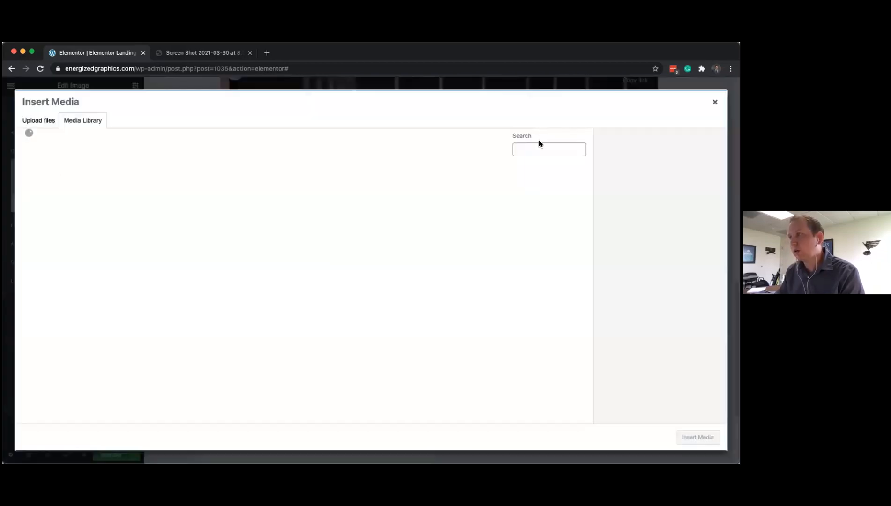
{"action": "left_click", "coordinate": [532, 150]}
{"action": "type", "text": "ener"}
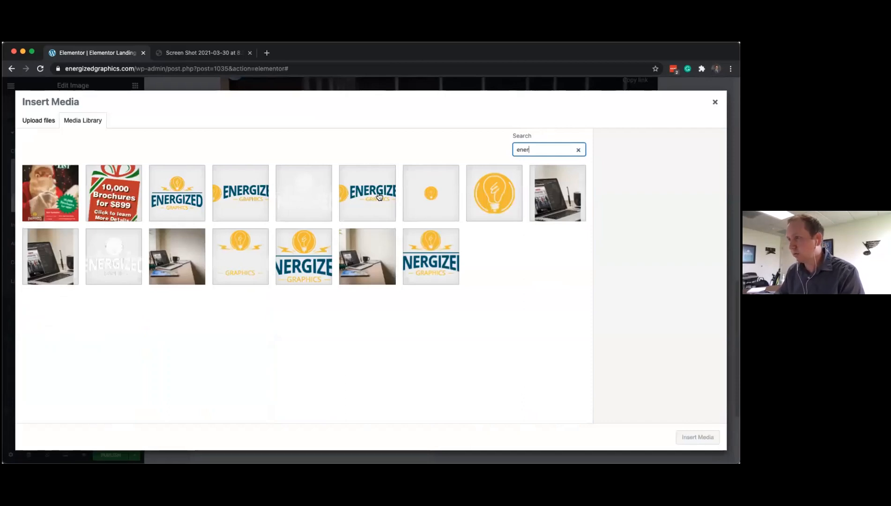
{"action": "left_click", "coordinate": [379, 197]}
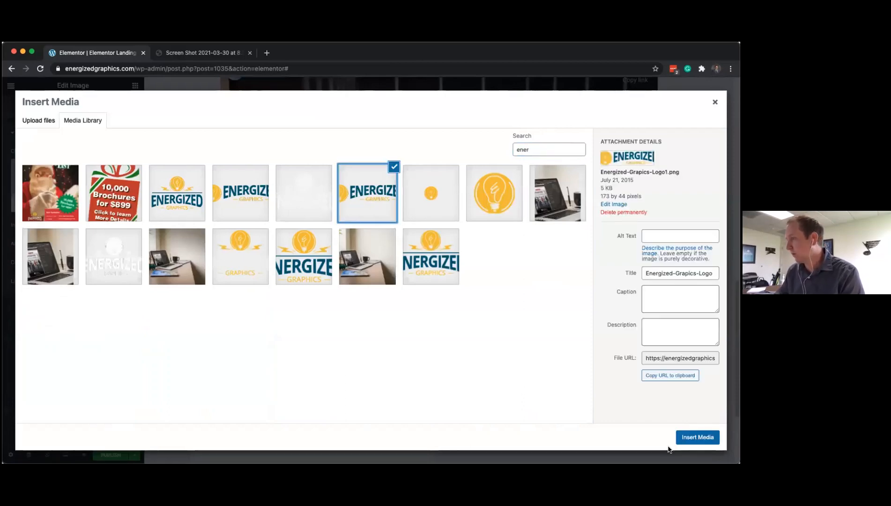
{"action": "left_click", "coordinate": [697, 437]}
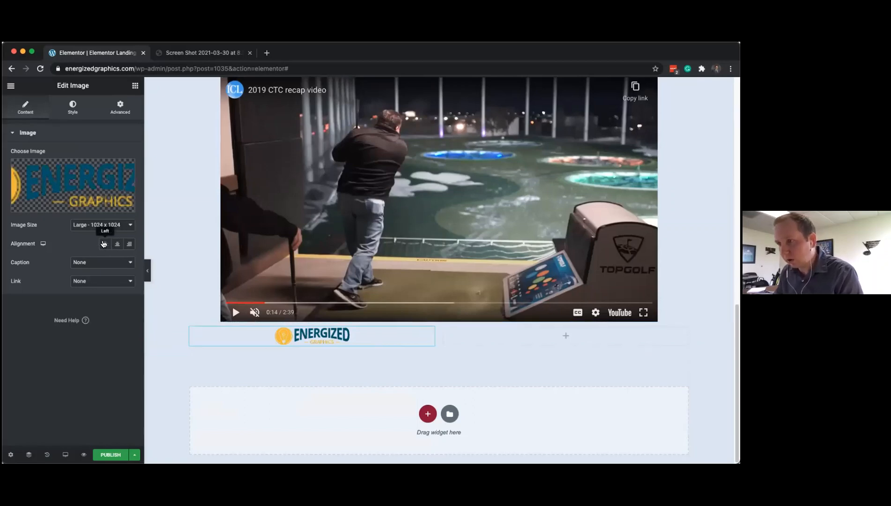
Left-align the Energized Graphics logo and set its unlinked margins to 50 px top and bottom and 0 px right and left
{"action": "left_click", "coordinate": [104, 244]}
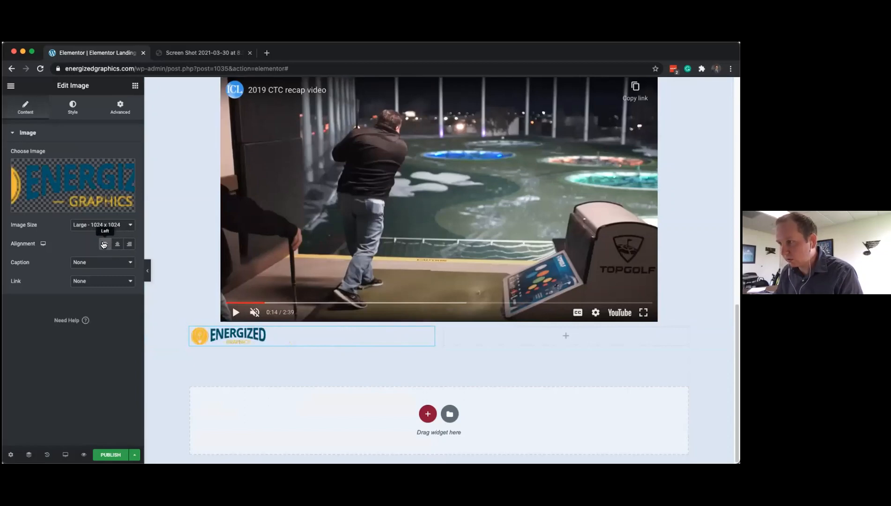
{"action": "left_click", "coordinate": [122, 108]}
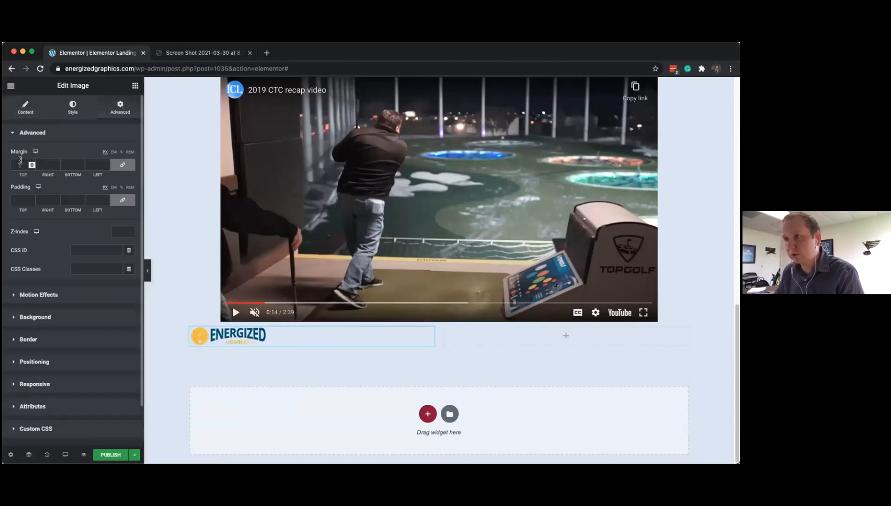
{"action": "type", "text": "50"}
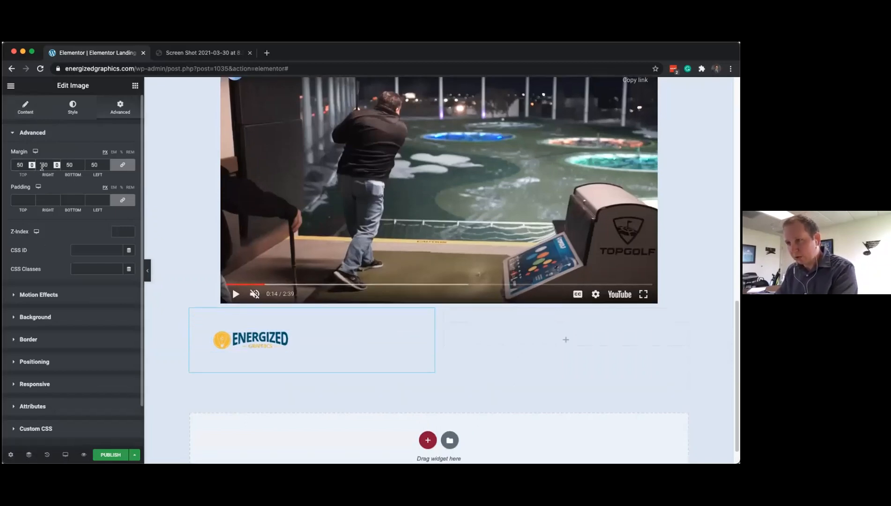
{"action": "double_click", "coordinate": [15, 165]}
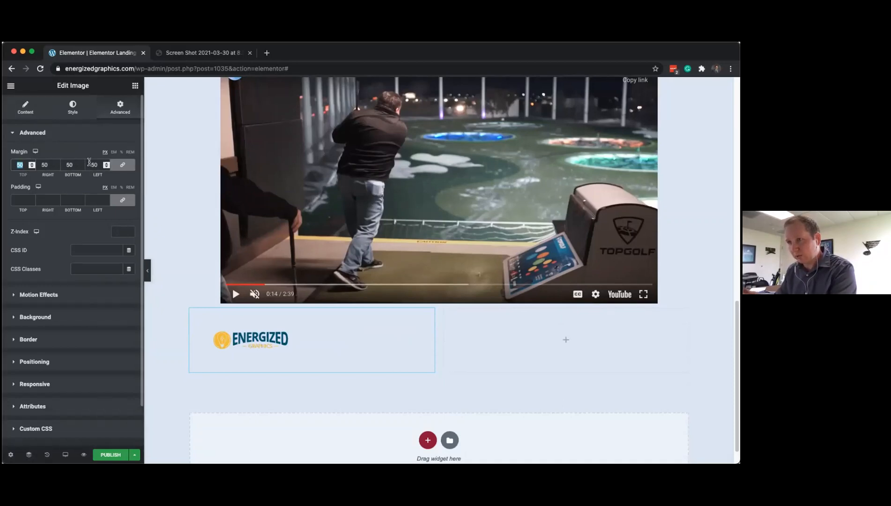
{"action": "left_click", "coordinate": [126, 165]}
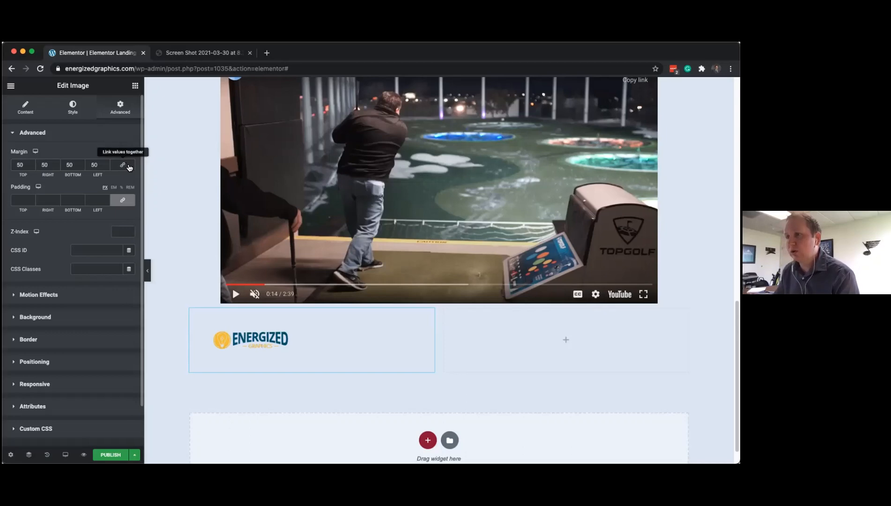
{"action": "type", "text": "0"}
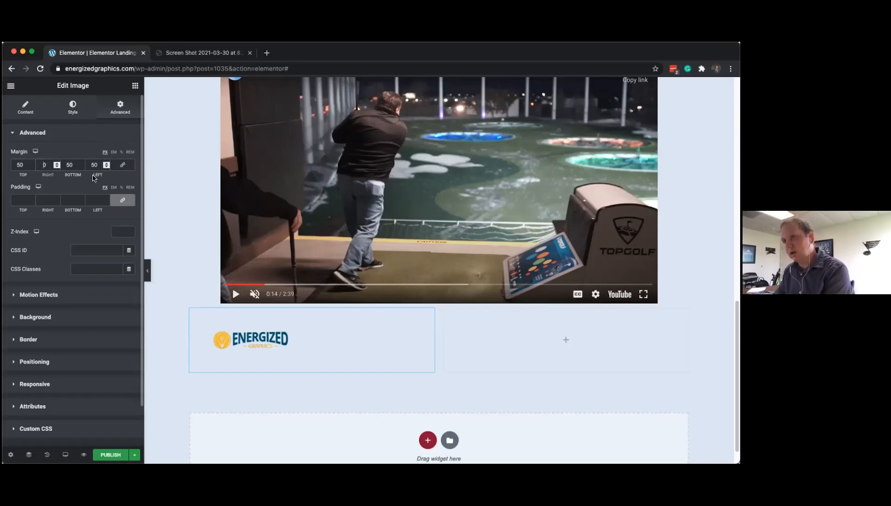
{"action": "double_click", "coordinate": [92, 165]}
{"action": "type", "text": "0"}
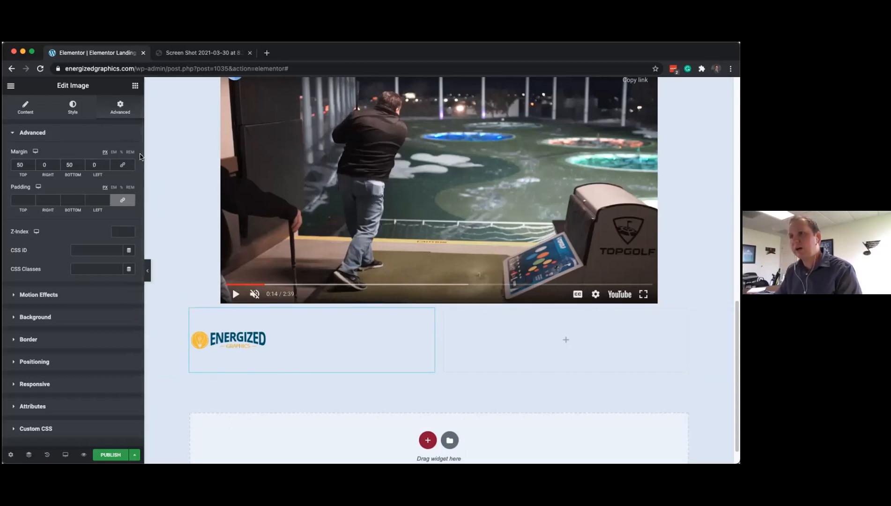
Add a Text Editor widget to the empty column beside the logo and replace its placeholder text with "AIEC Annual Meeting"
{"action": "left_click", "coordinate": [135, 85]}
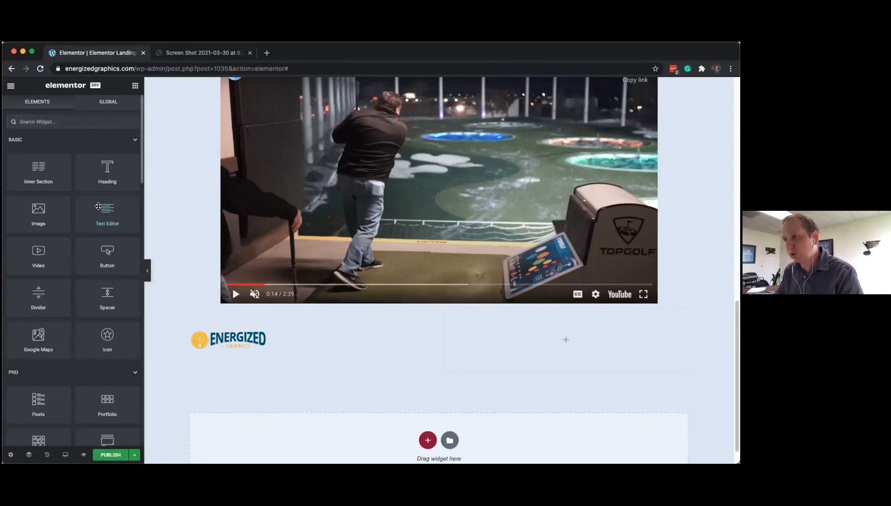
{"action": "left_click_drag", "start_coordinate": [97, 210], "coordinate": [569, 339]}
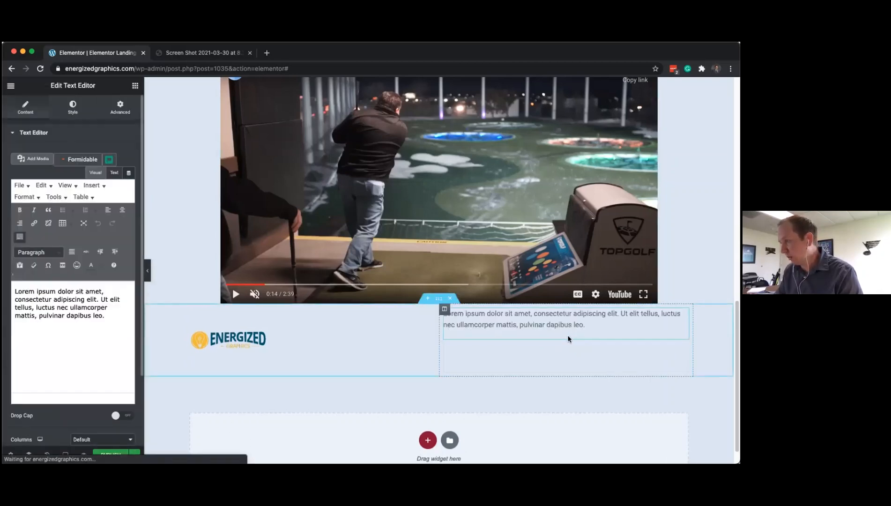
{"action": "triple_click", "coordinate": [92, 326]}
{"action": "type", "text": "AIEC"}
{"action": "key", "text": "BackSpace"}
{"action": "key", "text": "BackSpace"}
{"action": "key", "text": "BackSpace"}
{"action": "type", "text": "IEC Annu"}
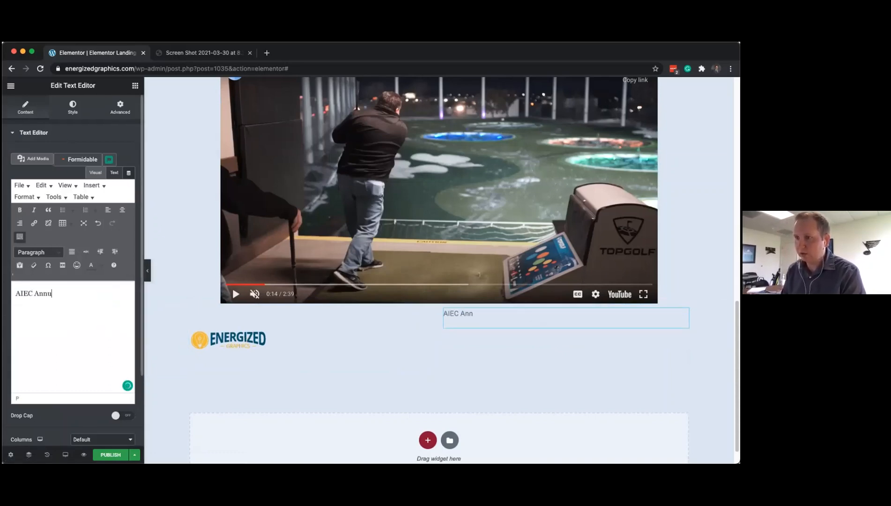
{"action": "type", "text": "al Me"}
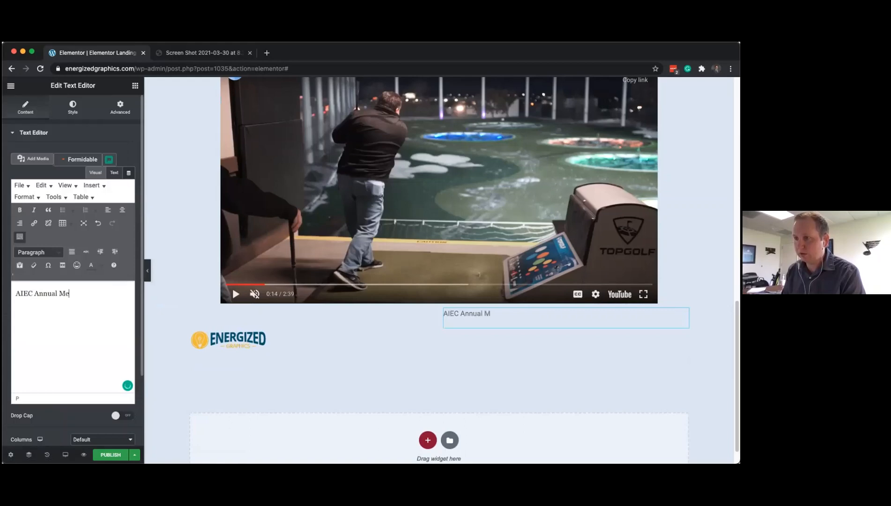
{"action": "type", "text": "eting"}
Add a second line reading "July ##-##, 2021" under the AIEC Annual Meeting text
{"action": "key", "text": "Return"}
{"action": "key", "text": "Return"}
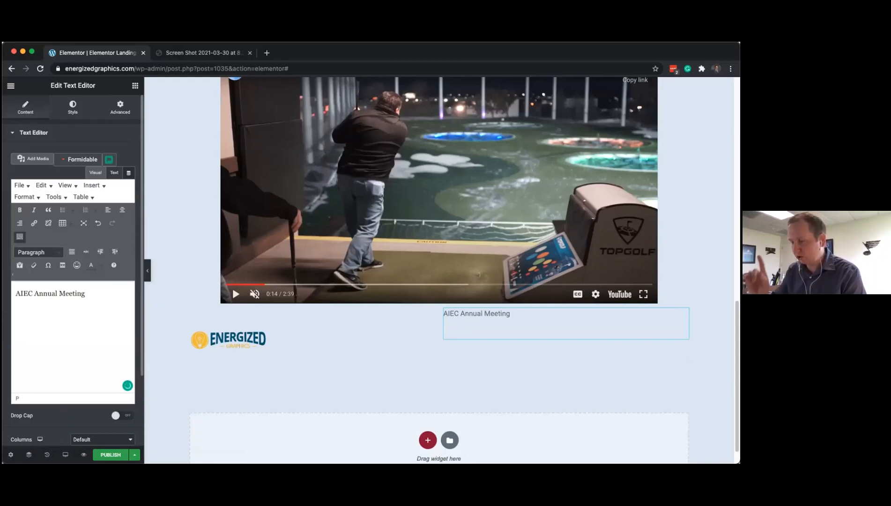
{"action": "type", "text": "Ju"}
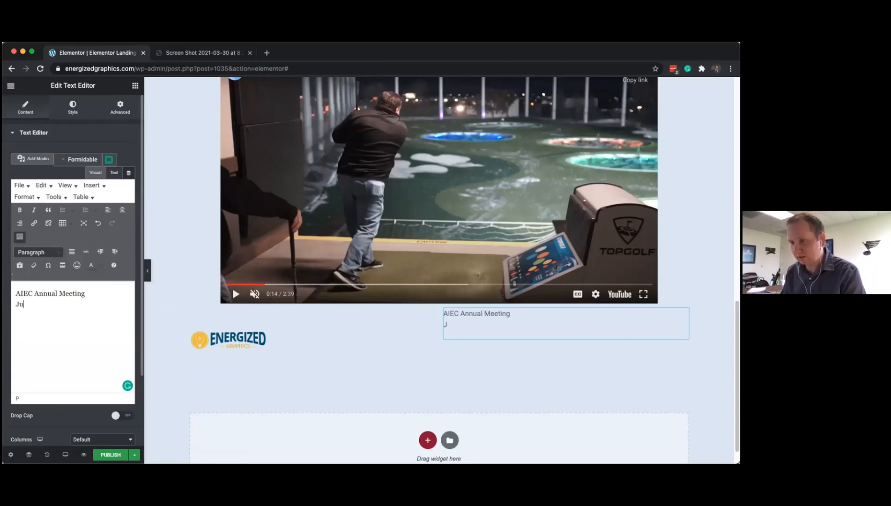
{"action": "type", "text": "ly ##"}
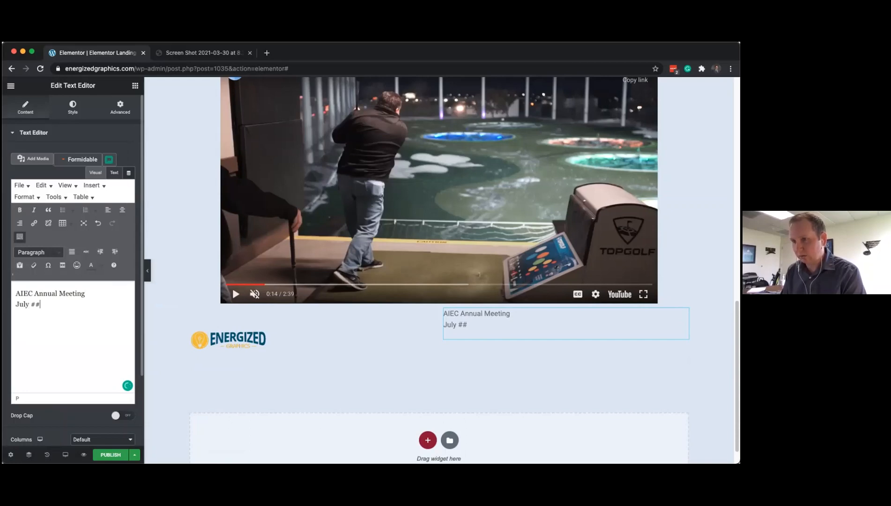
{"action": "type", "text": "-##, 201="}
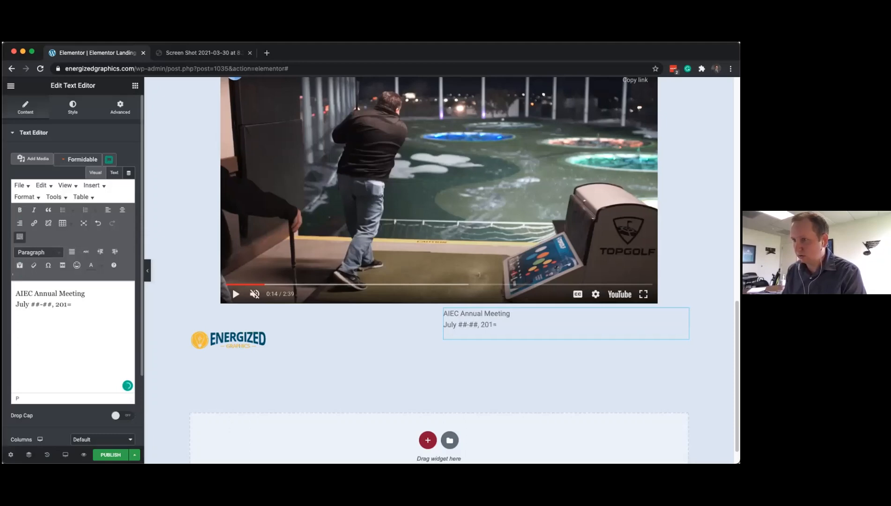
{"action": "type", "text": "21"}
{"action": "key", "text": "BackSpace"}
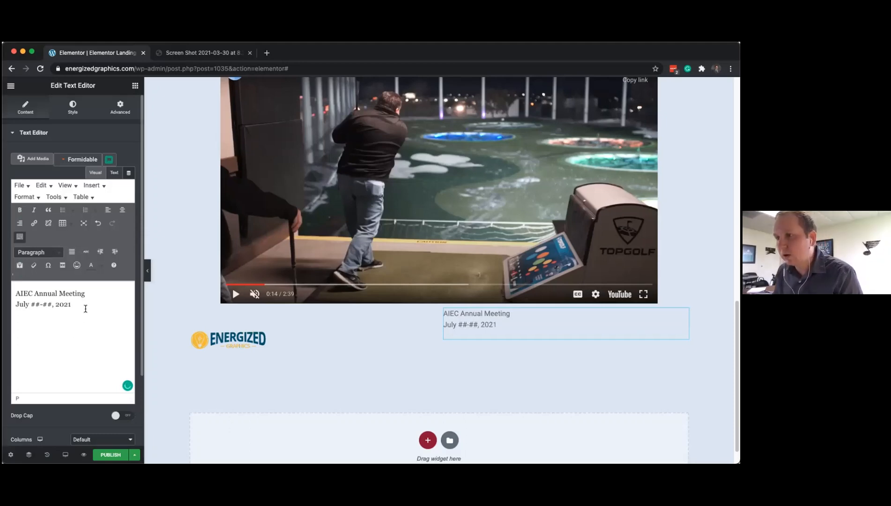
Right-align the meeting and date text and set its column's vertical alignment to Middle
{"action": "left_click", "coordinate": [72, 114]}
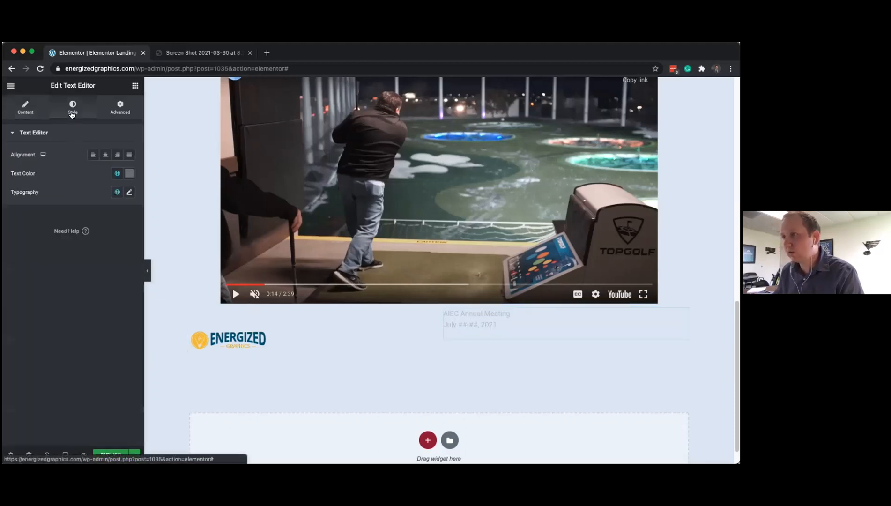
{"action": "left_click", "coordinate": [115, 157]}
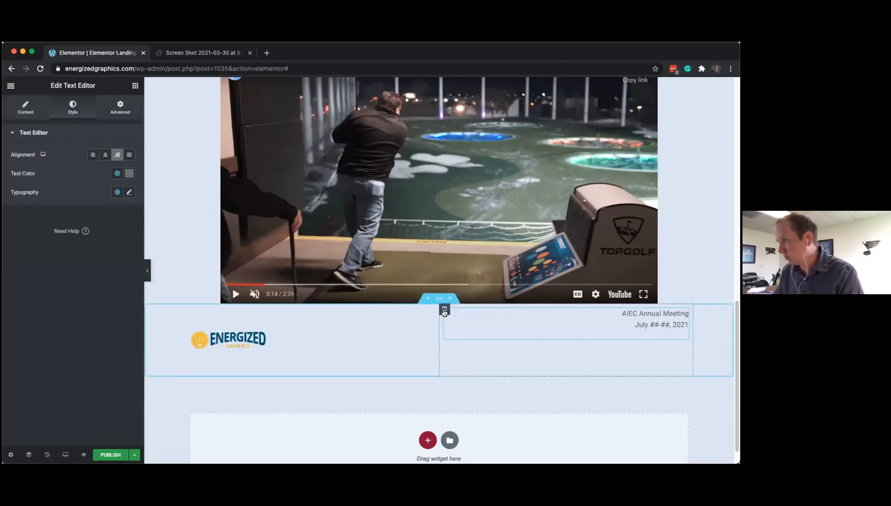
{"action": "left_click", "coordinate": [445, 310]}
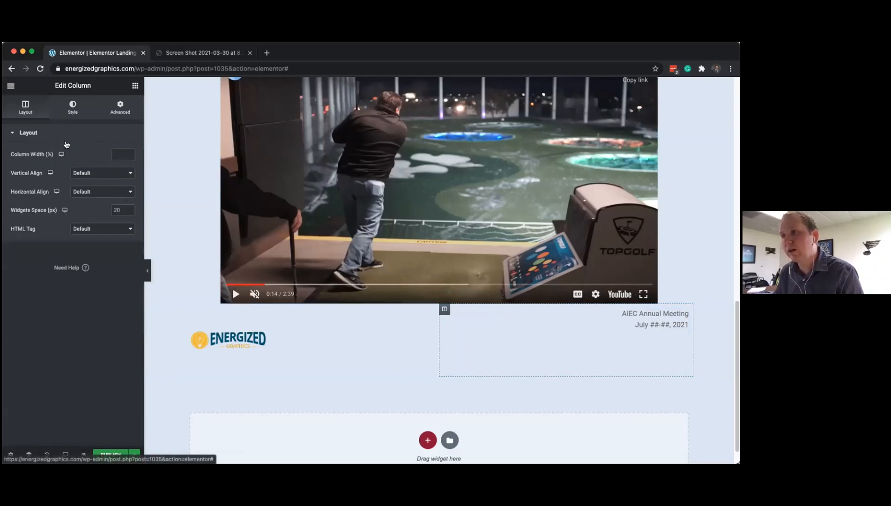
{"action": "left_click", "coordinate": [82, 174]}
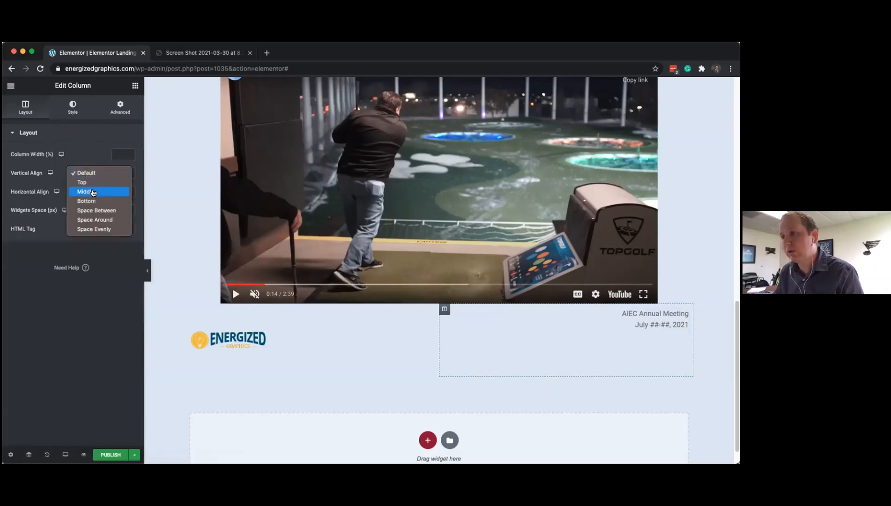
{"action": "left_click", "coordinate": [92, 191]}
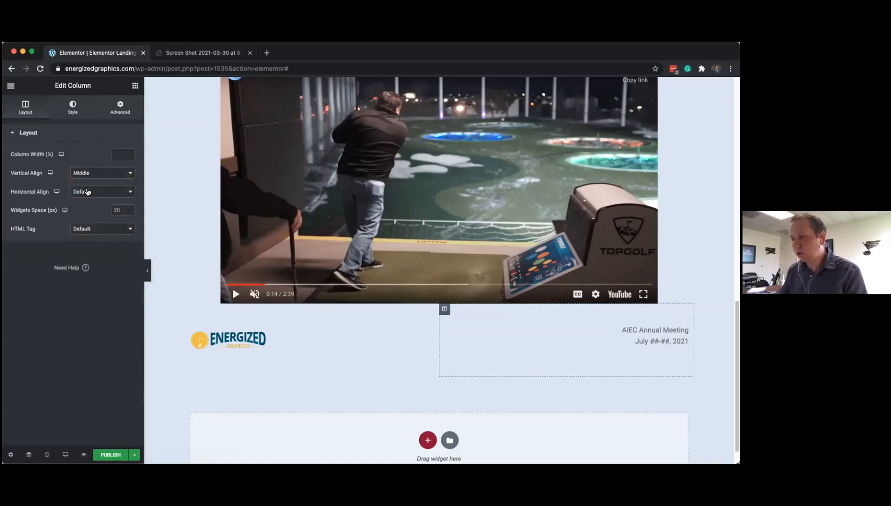
Open a preview of the landing page to check the layout
{"action": "left_click", "coordinate": [84, 455]}
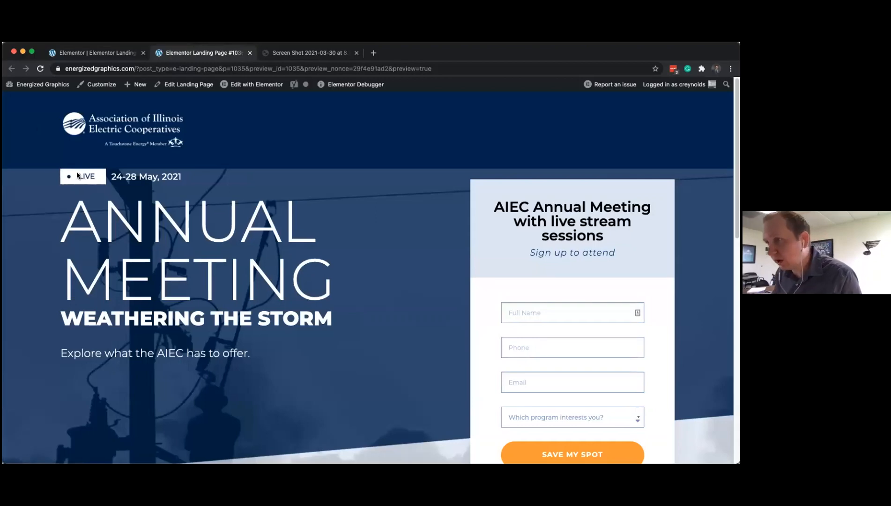
Review the desktop preview from the hero date down to the video and footer, and reload the page
{"action": "triple_click", "coordinate": [194, 183]}
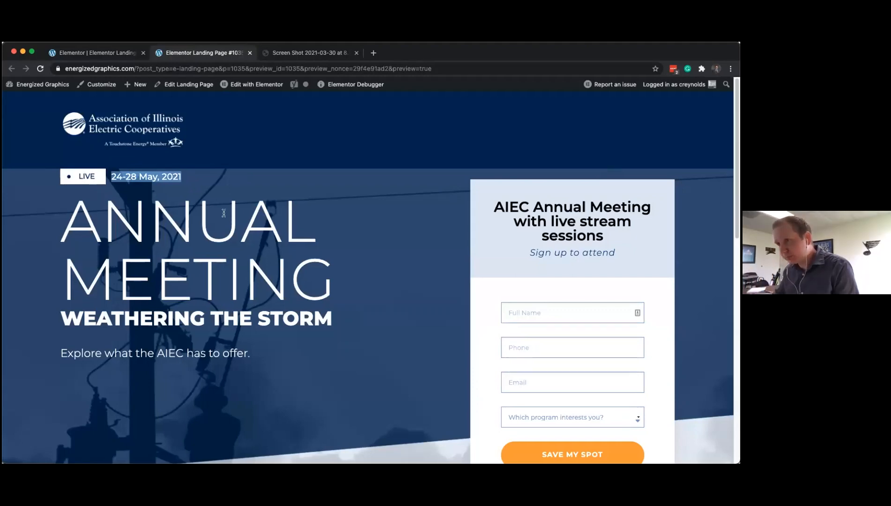
{"action": "scroll", "coordinate": [378, 326], "scroll_direction": "down", "scroll_amount": 3}
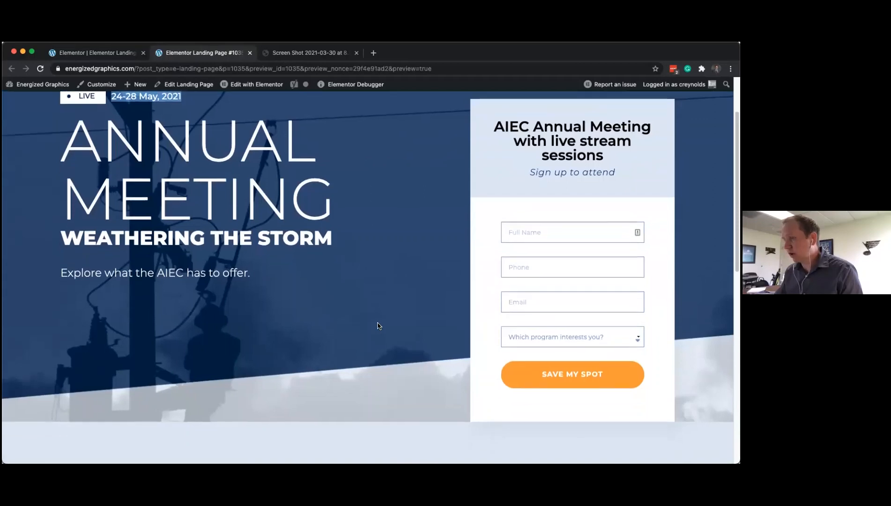
{"action": "scroll", "coordinate": [378, 324], "scroll_direction": "down", "scroll_amount": 4}
{"action": "scroll", "coordinate": [376, 323], "scroll_direction": "up", "scroll_amount": 6}
{"action": "scroll", "coordinate": [378, 326], "scroll_direction": "down", "scroll_amount": 8}
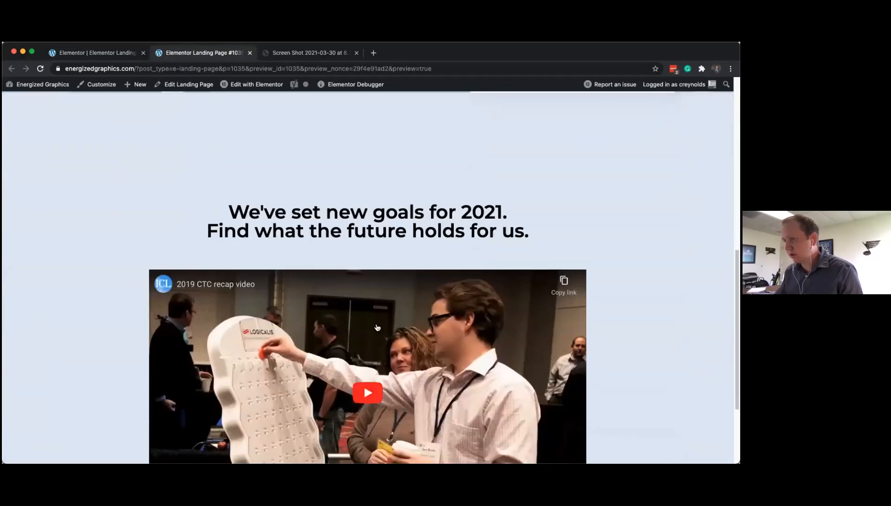
{"action": "scroll", "coordinate": [379, 327], "scroll_direction": "down", "scroll_amount": 3}
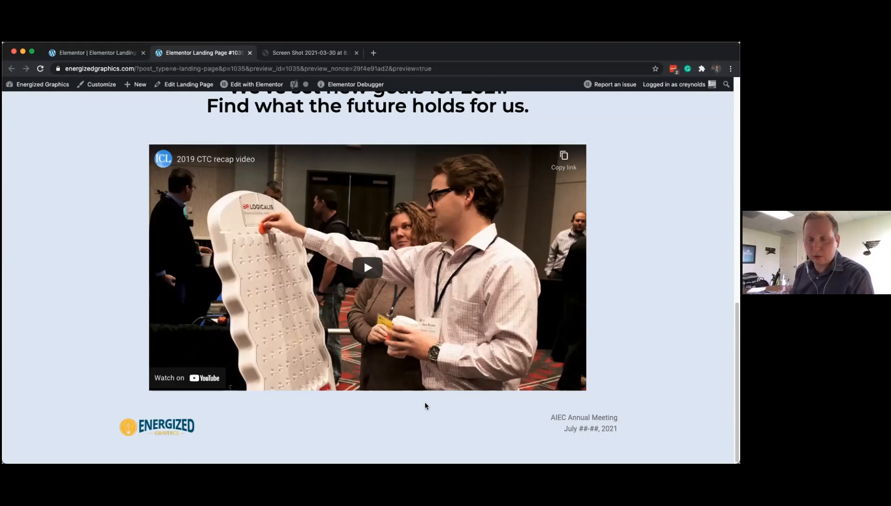
{"action": "key", "text": "super+r"}
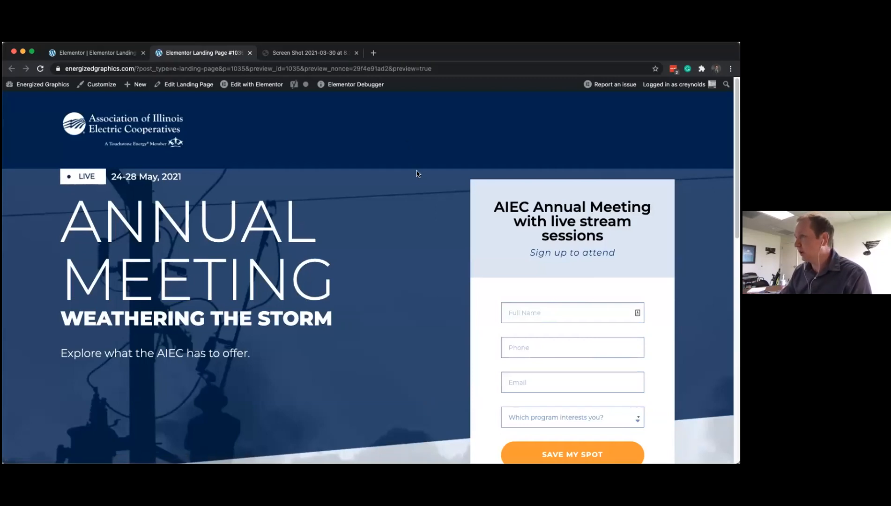
Turn on the browser's responsive device view and narrow the preview to a phone width of about 414 px
{"action": "right_click", "coordinate": [370, 125]}
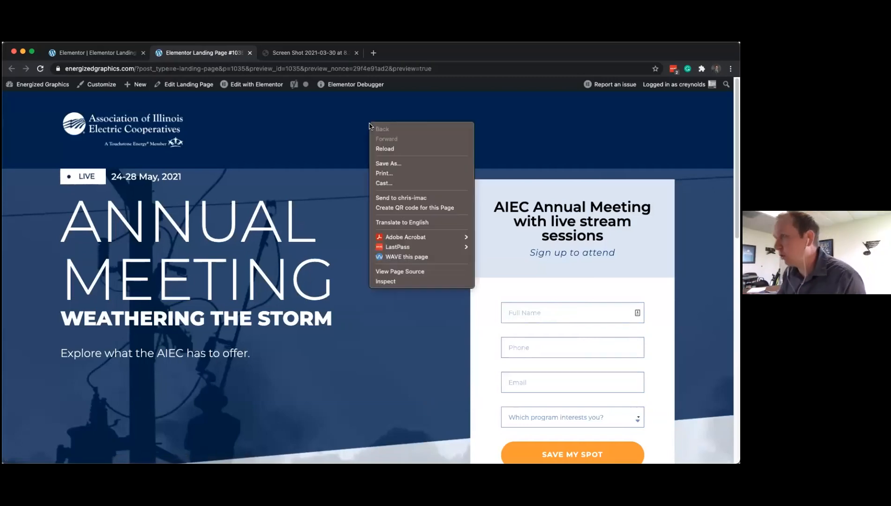
{"action": "left_click", "coordinate": [412, 282]}
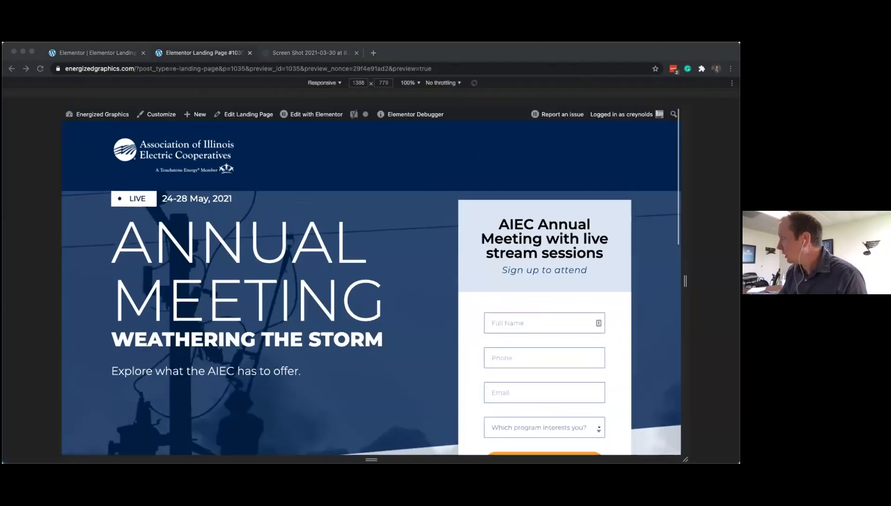
{"action": "key", "text": "super+shift+m"}
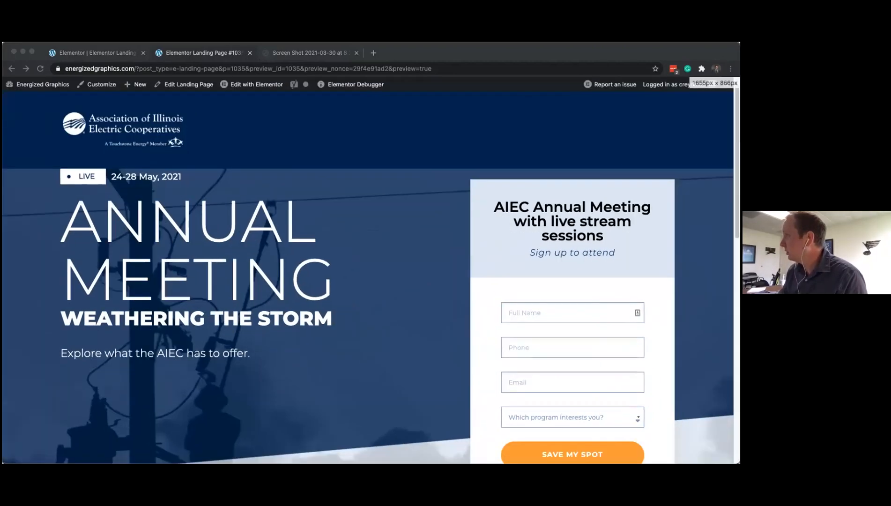
{"action": "key", "text": "super+shift+m"}
{"action": "key", "text": "super+shift+m"}
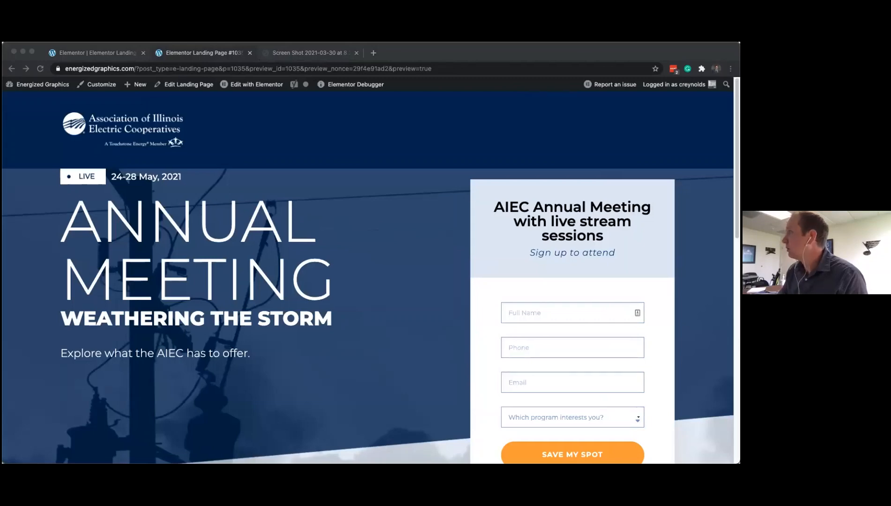
{"action": "key", "text": "super+shift+m"}
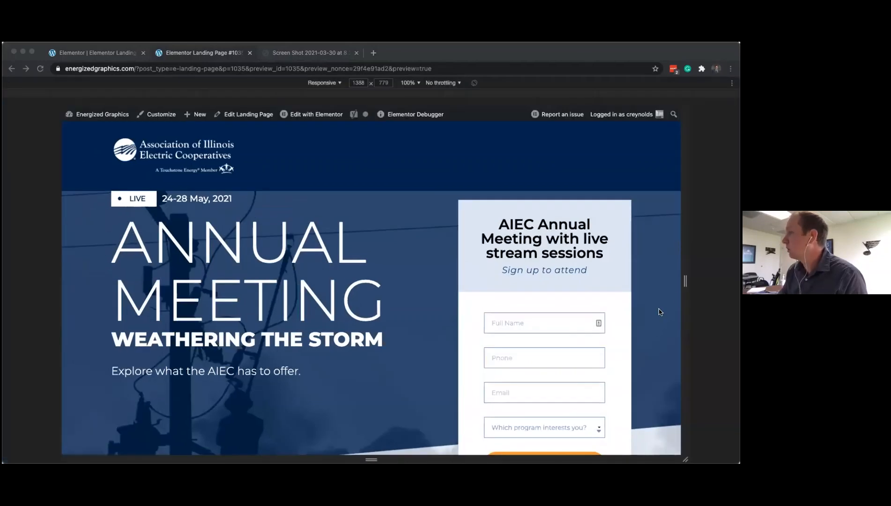
{"action": "left_click", "coordinate": [686, 282]}
{"action": "left_click_drag", "start_coordinate": [685, 282], "coordinate": [470, 268]}
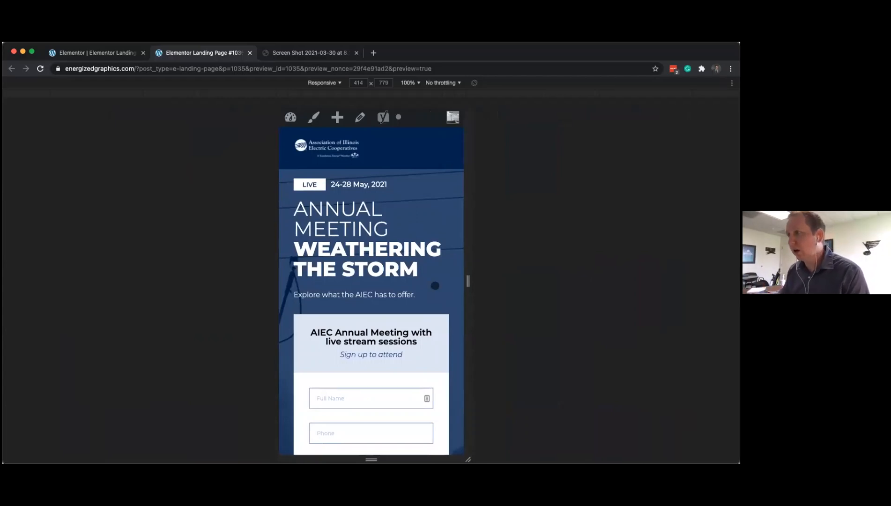
Examine the phone-width layout from the sign-up form through the video to the footer logo and date
{"action": "scroll", "coordinate": [407, 286], "scroll_direction": "down", "scroll_amount": 5}
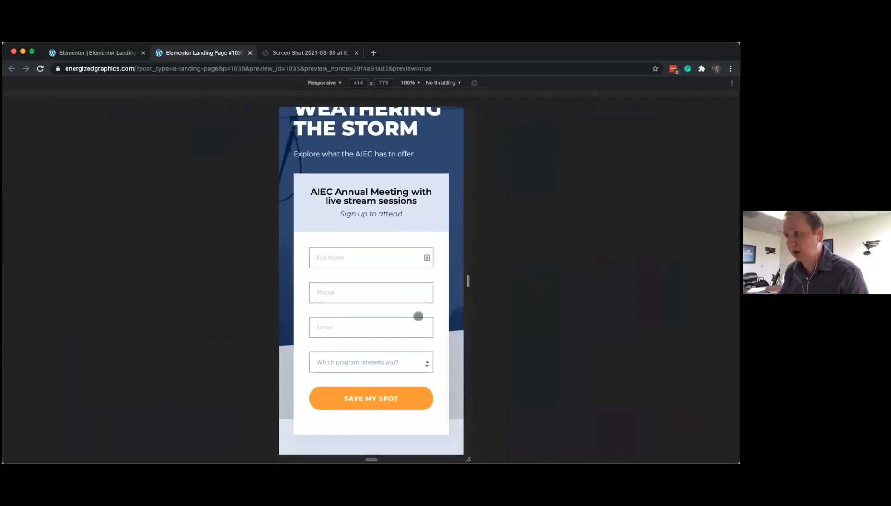
{"action": "scroll", "coordinate": [418, 315], "scroll_direction": "down", "scroll_amount": 1}
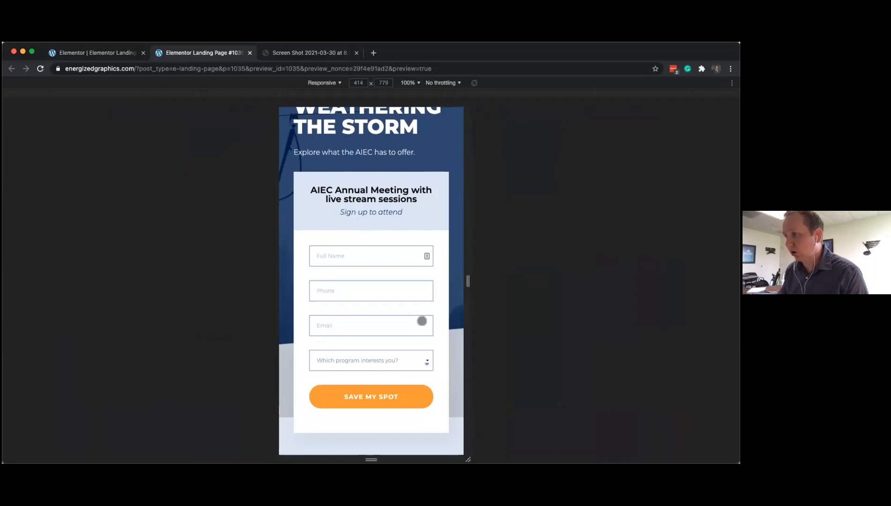
{"action": "scroll", "coordinate": [420, 318], "scroll_direction": "down", "scroll_amount": 6}
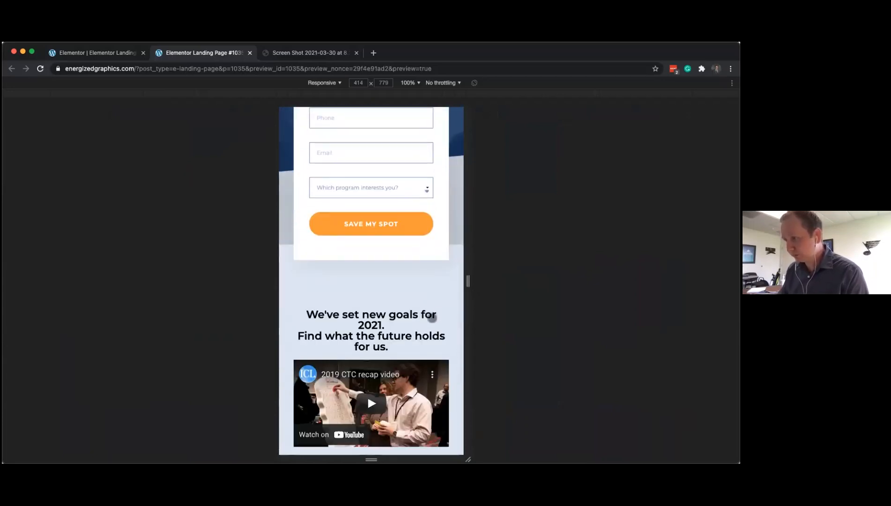
{"action": "scroll", "coordinate": [431, 319], "scroll_direction": "down", "scroll_amount": 3}
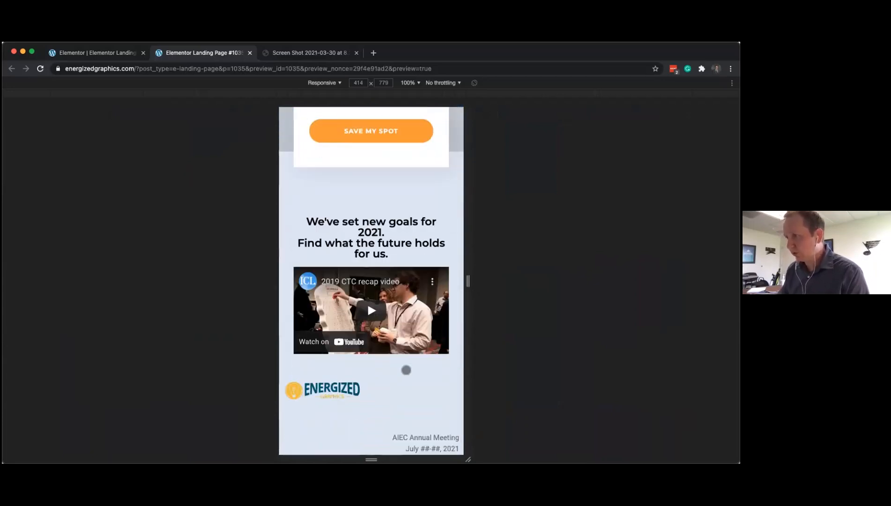
{"action": "scroll", "coordinate": [406, 368], "scroll_direction": "down", "scroll_amount": 1}
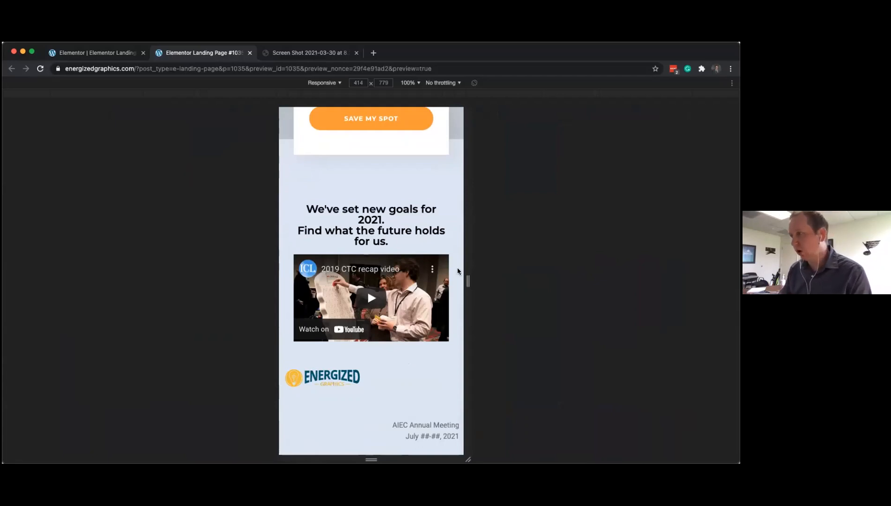
Widen the preview to about 1034 px and narrow it to about 398 px to compare how the footer stacks
{"action": "left_click_drag", "start_coordinate": [576, 280], "coordinate": [606, 281]}
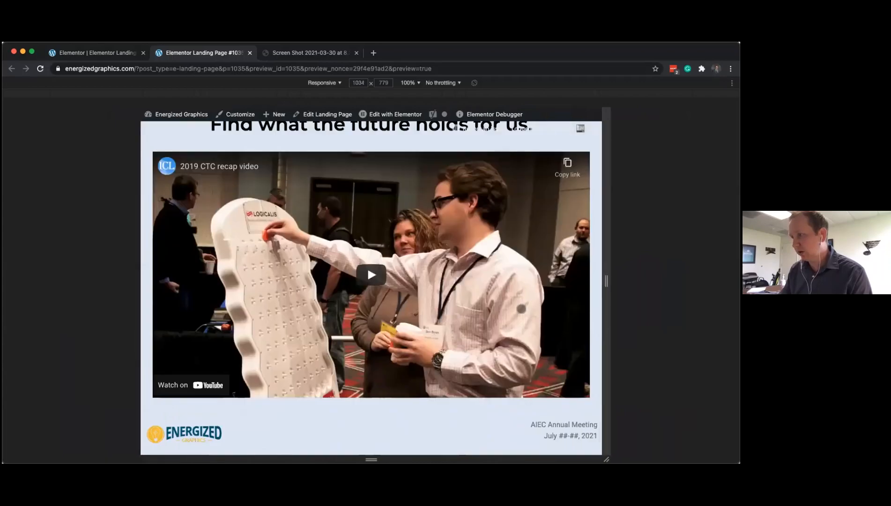
{"action": "left_click_drag", "start_coordinate": [606, 281], "coordinate": [465, 305]}
{"action": "scroll", "coordinate": [438, 311], "scroll_direction": "down", "scroll_amount": 4}
{"action": "scroll", "coordinate": [439, 311], "scroll_direction": "down", "scroll_amount": 5}
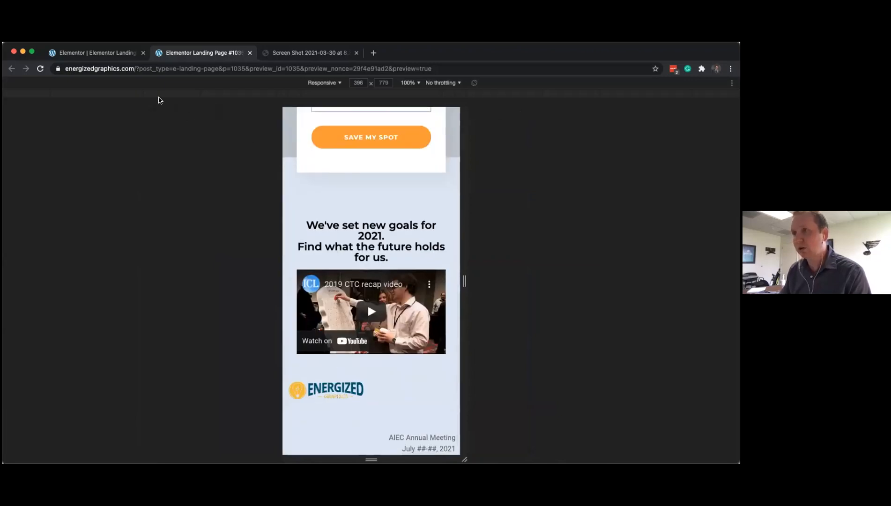
Return to the Elementor editor, switch it to the Mobile view and center the footer logo for mobile
{"action": "left_click", "coordinate": [92, 56]}
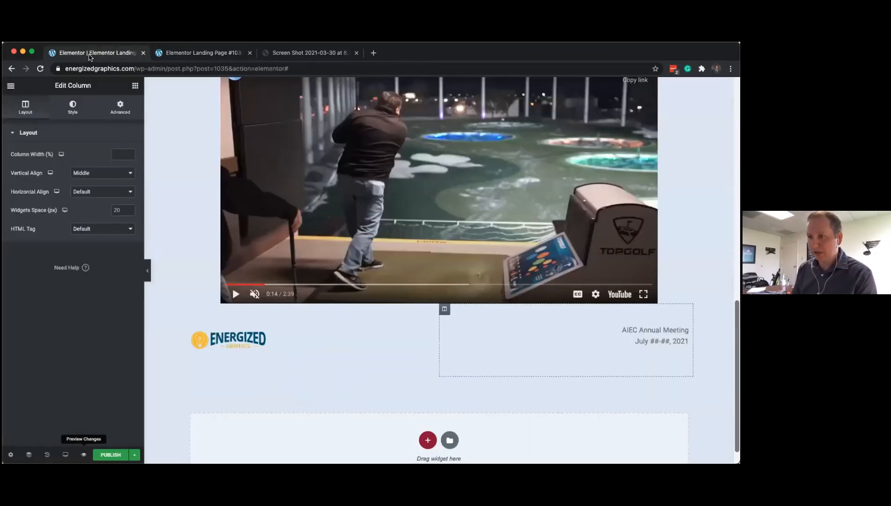
{"action": "left_click", "coordinate": [66, 455]}
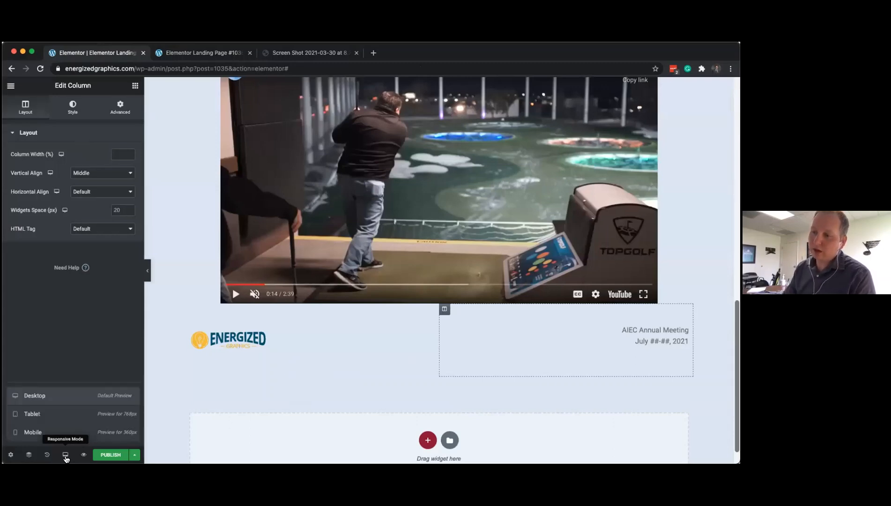
{"action": "left_click", "coordinate": [43, 432]}
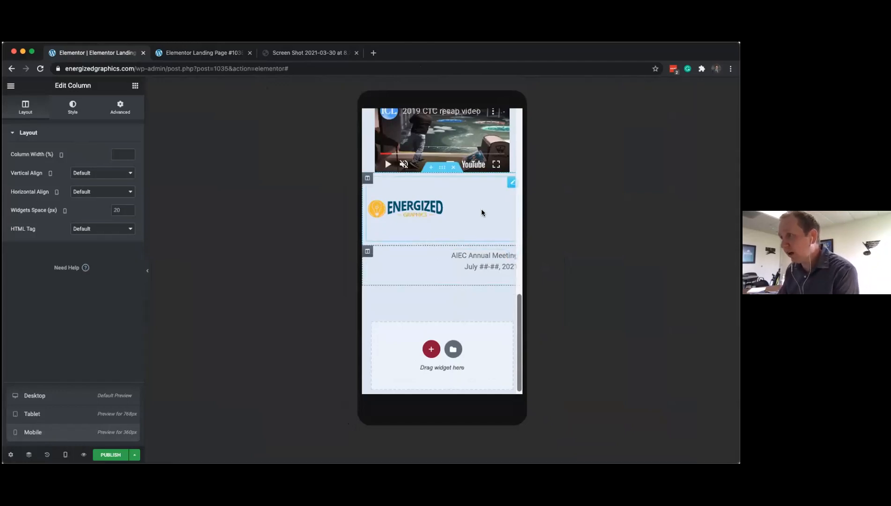
{"action": "left_click", "coordinate": [511, 184]}
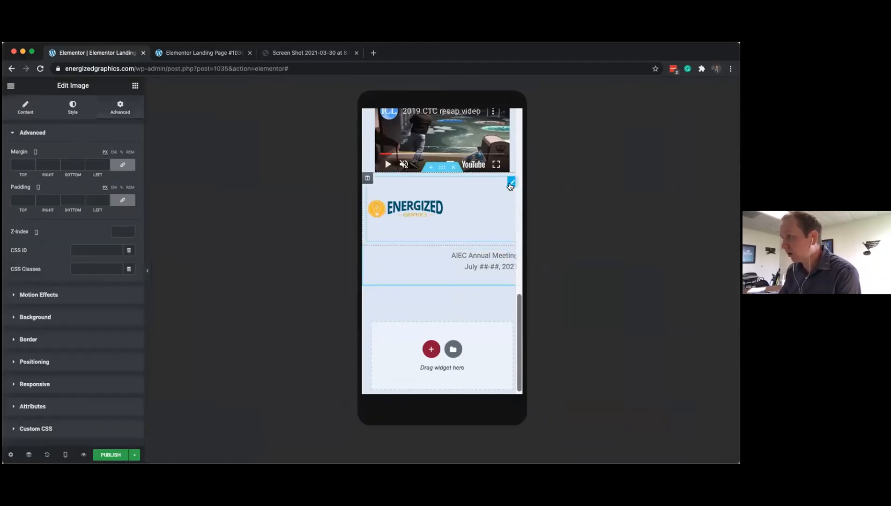
{"action": "left_click", "coordinate": [25, 111]}
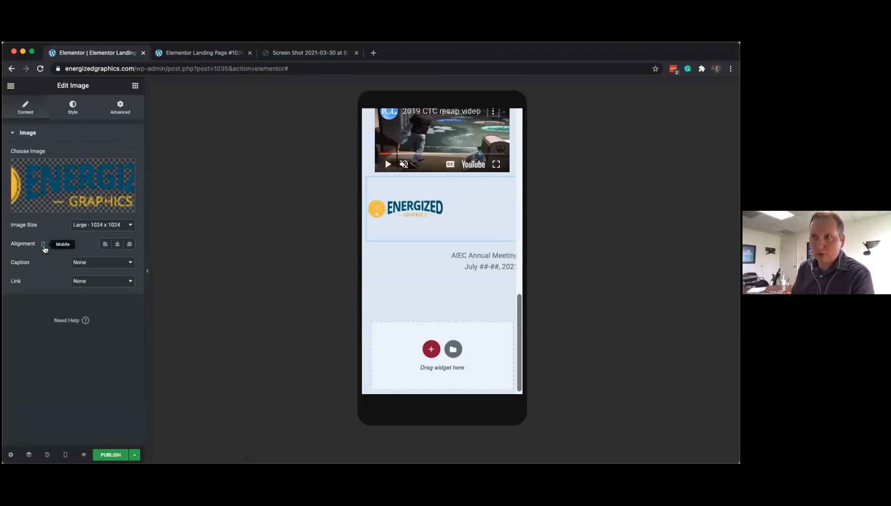
{"action": "left_click", "coordinate": [116, 246]}
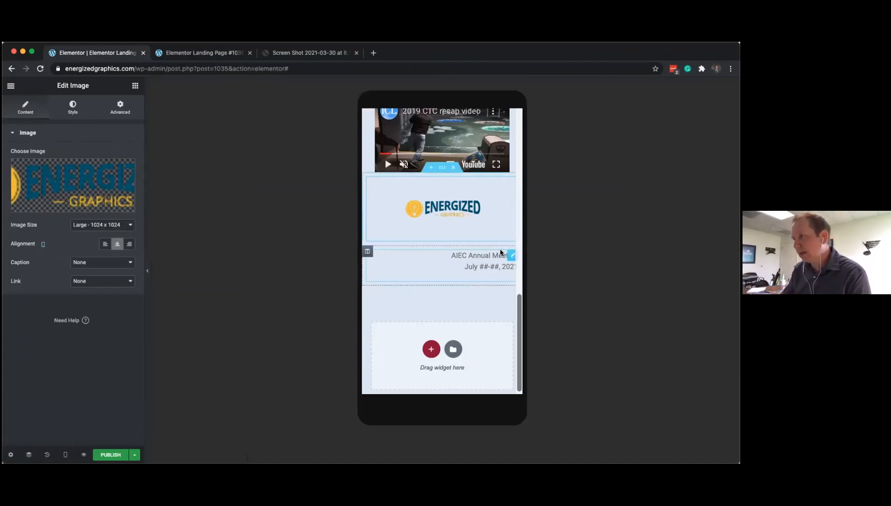
Center the AIEC Annual Meeting and date text for mobile and set the editor back to the Desktop view
{"action": "left_click", "coordinate": [510, 256]}
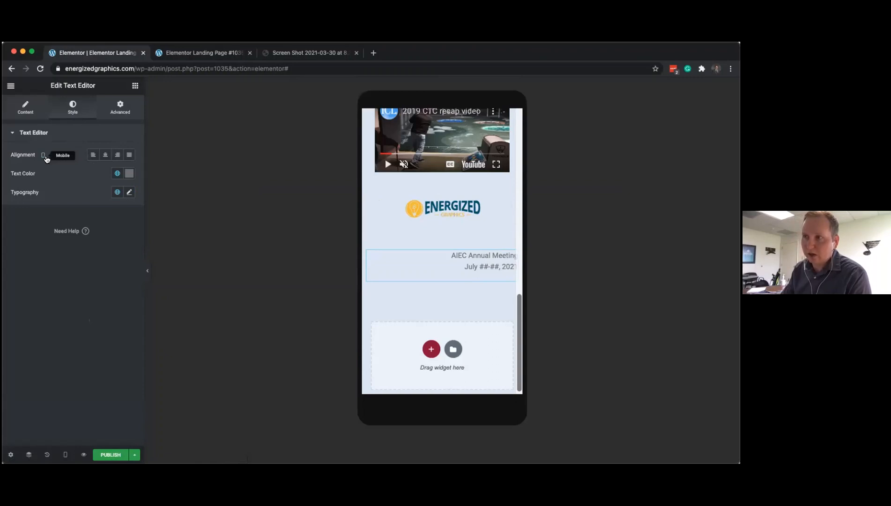
{"action": "left_click", "coordinate": [105, 160]}
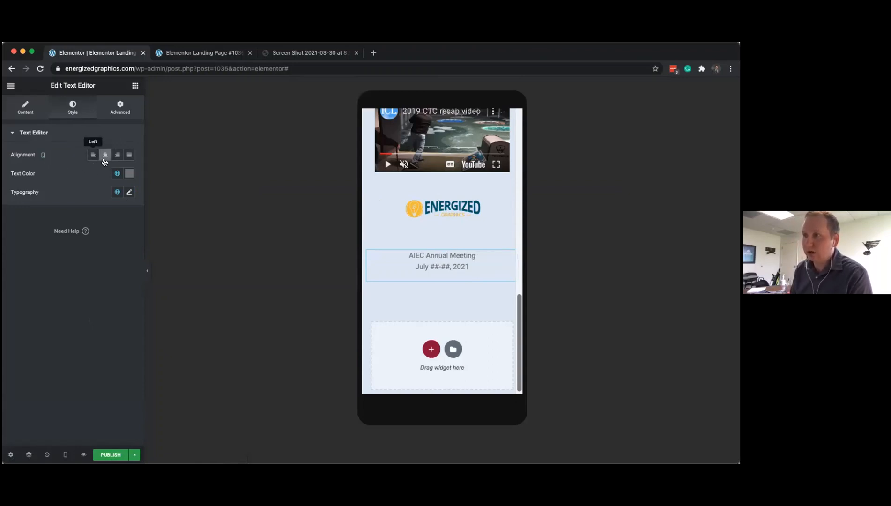
{"action": "left_click", "coordinate": [66, 455]}
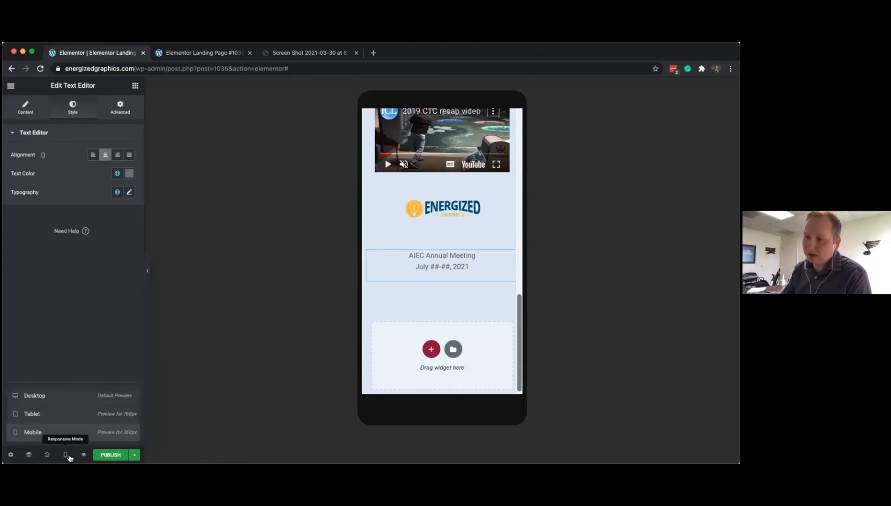
{"action": "left_click", "coordinate": [55, 398]}
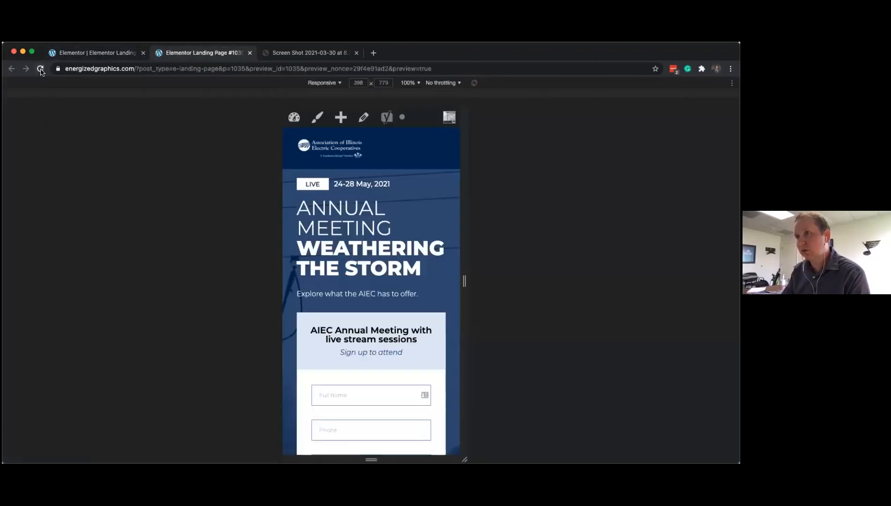
Reload the phone-width preview and check the alignment of the footer logo and date text
{"action": "right_click", "coordinate": [40, 69]}
{"action": "left_click", "coordinate": [61, 111]}
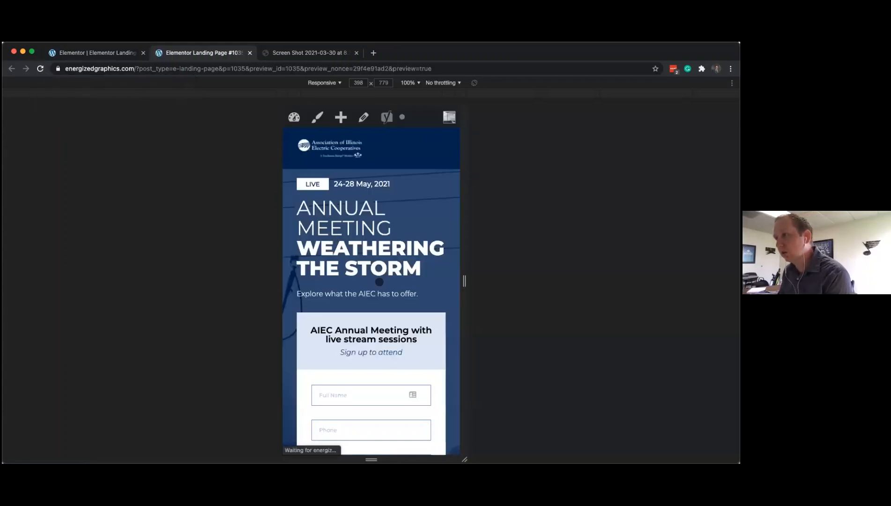
{"action": "scroll", "coordinate": [380, 281], "scroll_direction": "down", "scroll_amount": 10}
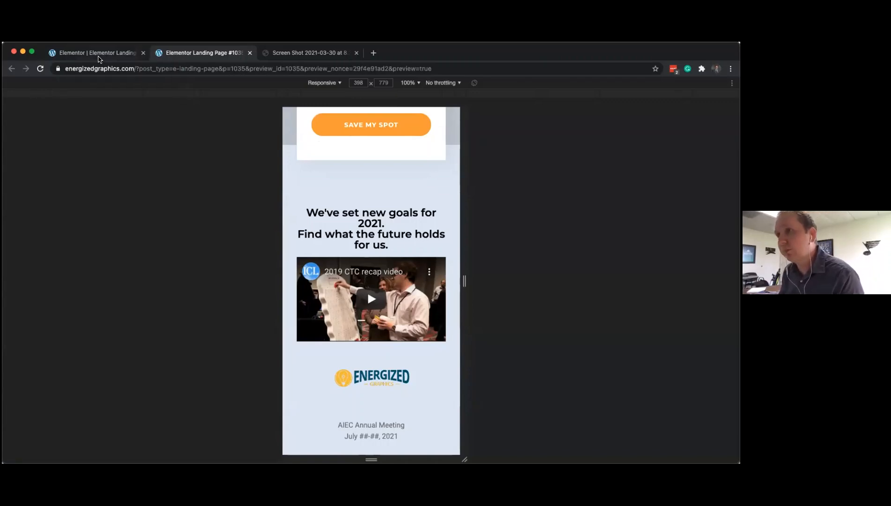
Back in the editor, replace the day numbers in the hero date beside the LIVE label with "##-##"
{"action": "left_click", "coordinate": [98, 53]}
{"action": "scroll", "coordinate": [372, 205], "scroll_direction": "up", "scroll_amount": 10}
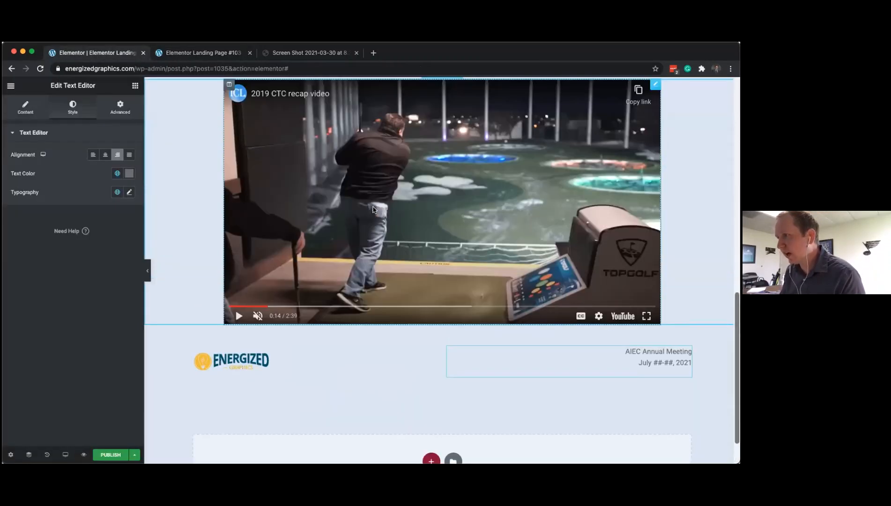
{"action": "scroll", "coordinate": [374, 209], "scroll_direction": "up", "scroll_amount": 5}
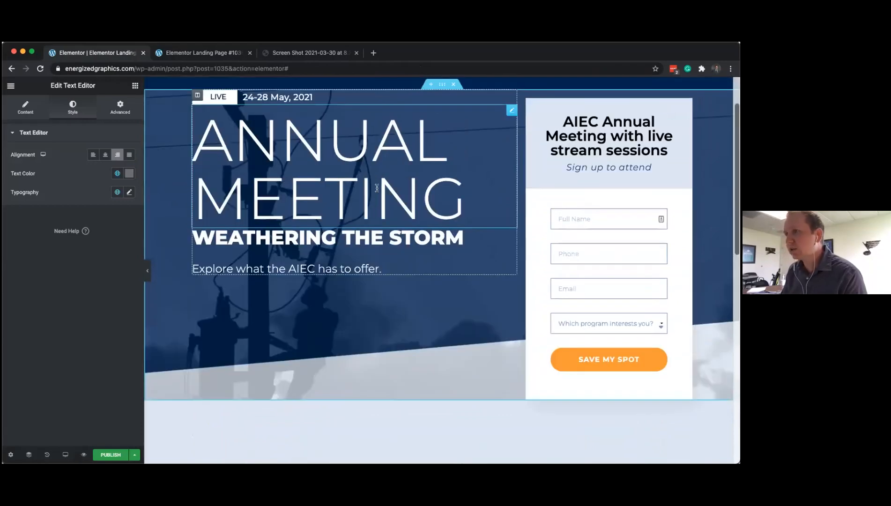
{"action": "left_click", "coordinate": [252, 96]}
{"action": "double_click", "coordinate": [252, 96]}
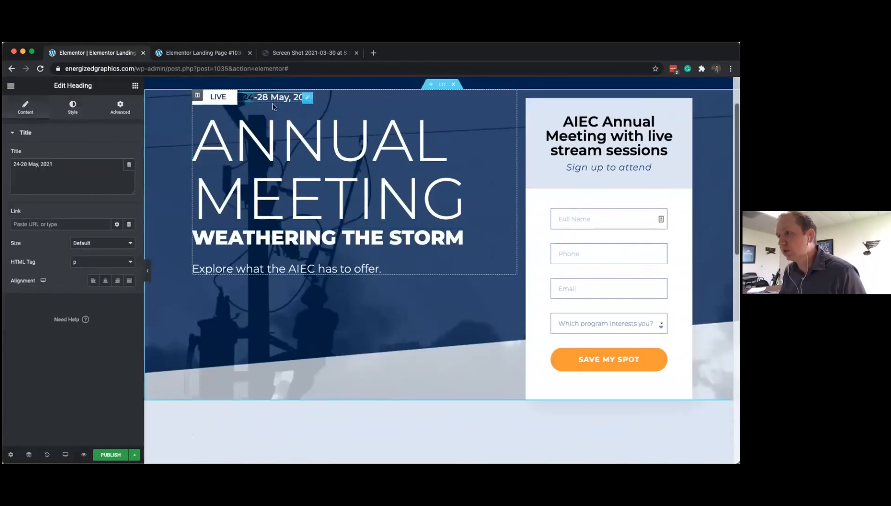
{"action": "type", "text": "##"}
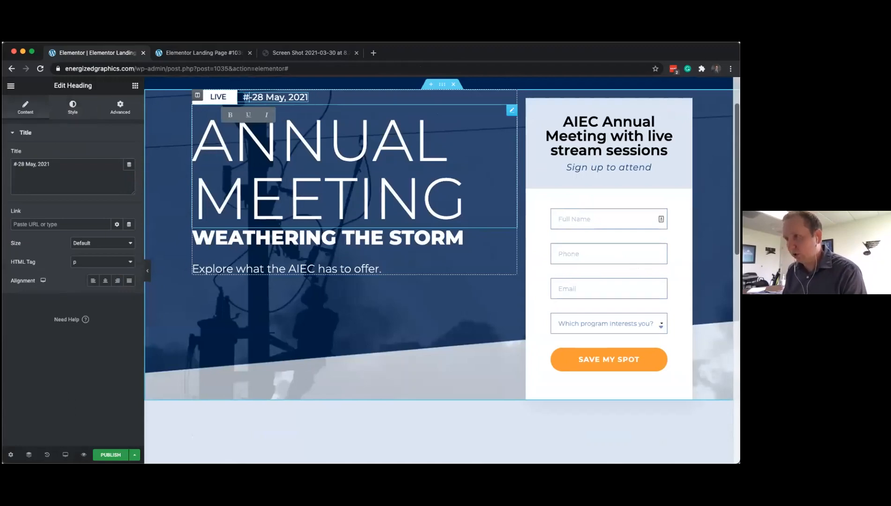
{"action": "double_click", "coordinate": [268, 98]}
{"action": "type", "text": "#3"}
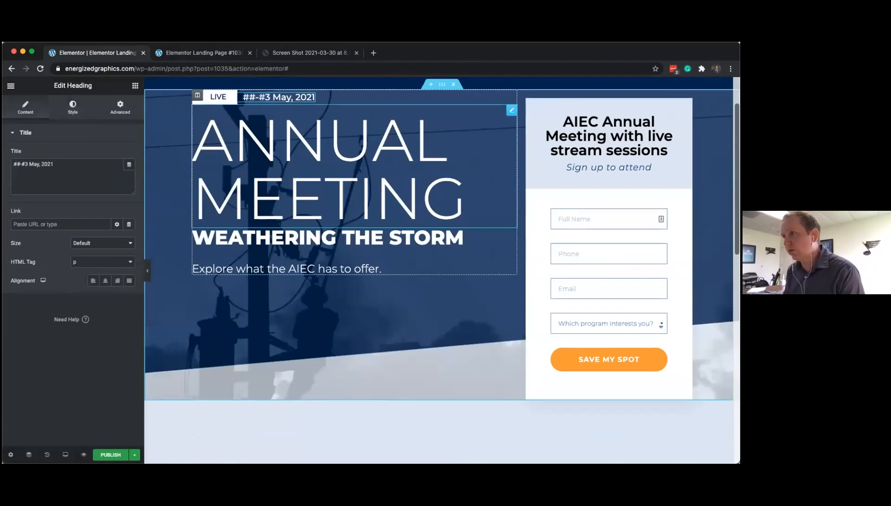
{"action": "key", "text": "BackSpace"}
{"action": "type", "text": "#"}
Change the month in the hero date to July
{"action": "left_click_drag", "start_coordinate": [273, 97], "coordinate": [293, 97]}
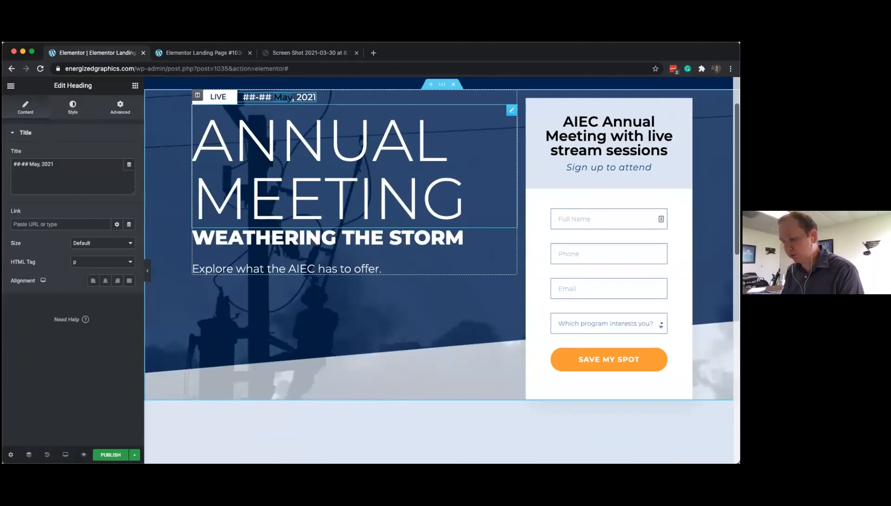
{"action": "type", "text": "July"}
{"action": "type", "text": "un"}
{"action": "key", "text": "BackSpace"}
{"action": "key", "text": "BackSpace"}
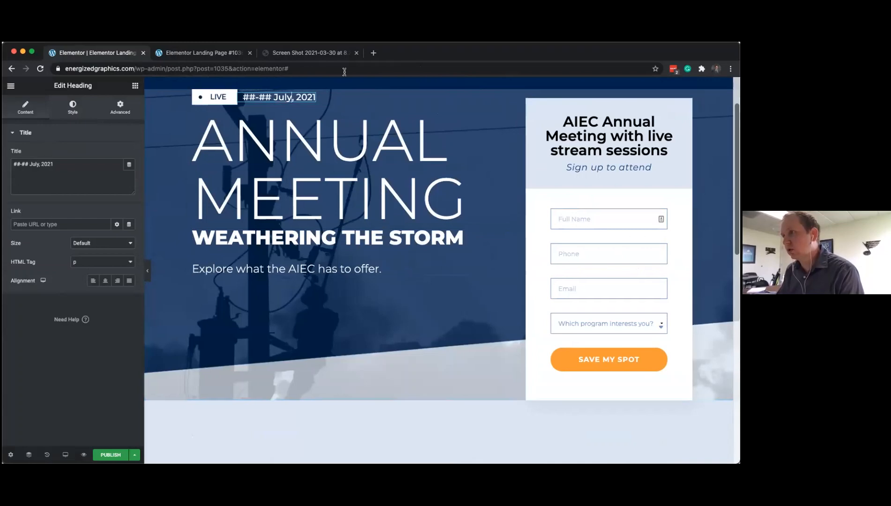